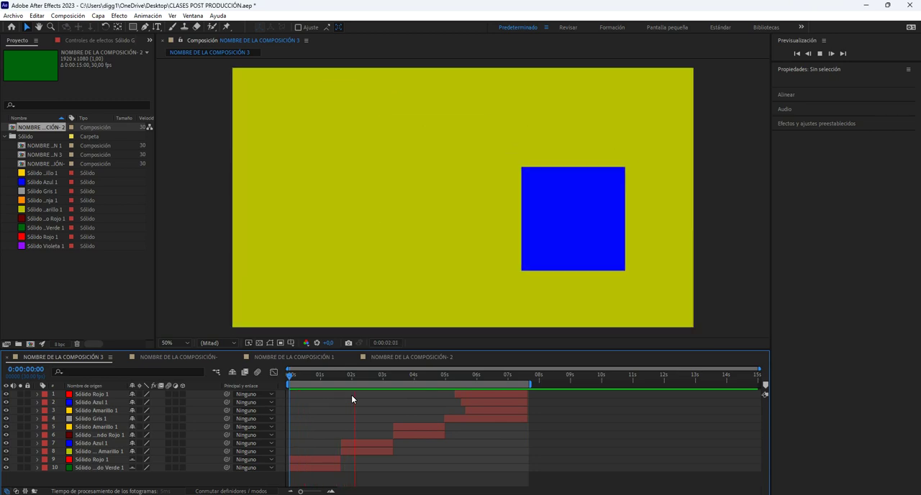
# Play and scrub through the composition's existing shape animation, returning to its start.
pyautogui.press('space')
pyautogui.moveTo(368, 376); pyautogui.dragTo(322, 388)
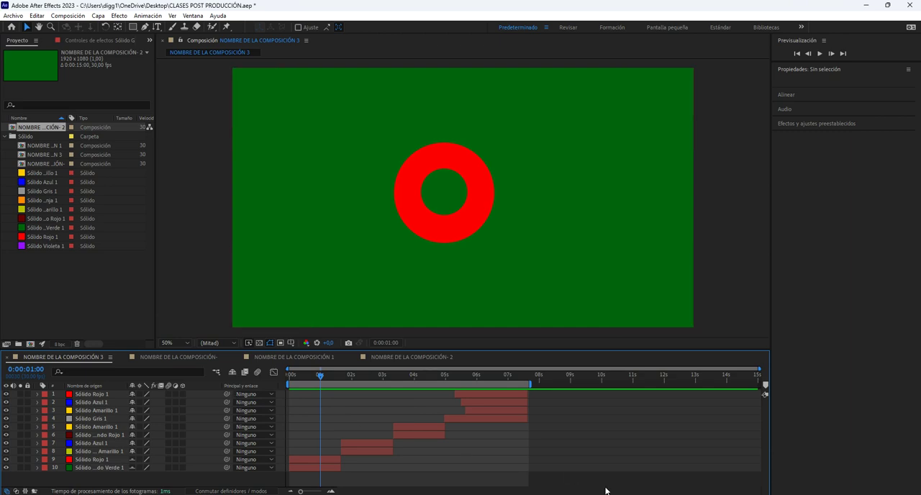
pyautogui.moveTo(599, 494)
pyautogui.moveTo(427, 376); pyautogui.dragTo(236, 405)
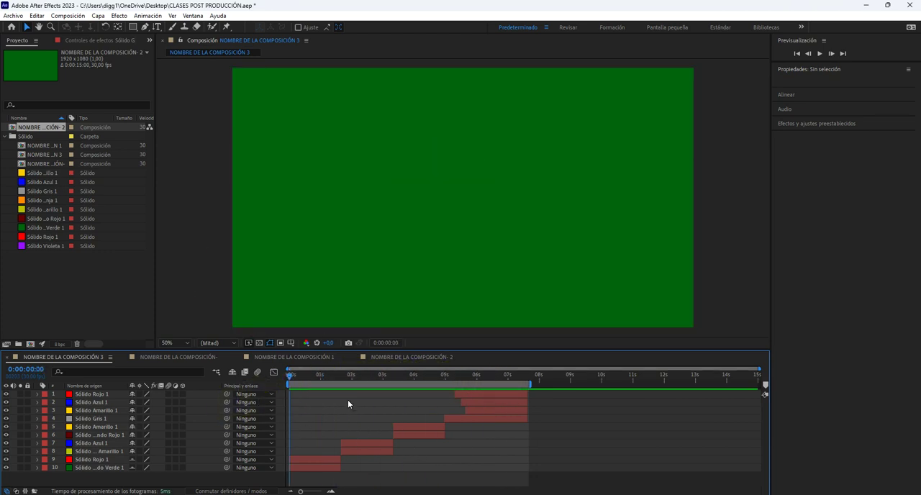
# At 0:00:00:17, add a horizontal text layer reading "1" in the centre of the red ring.
pyautogui.moveTo(305, 380)
pyautogui.mouseDown()
pyautogui.moveTo(255, 373)
pyautogui.moveTo(313, 374)
pyautogui.moveTo(307, 385)
pyautogui.mouseUp()
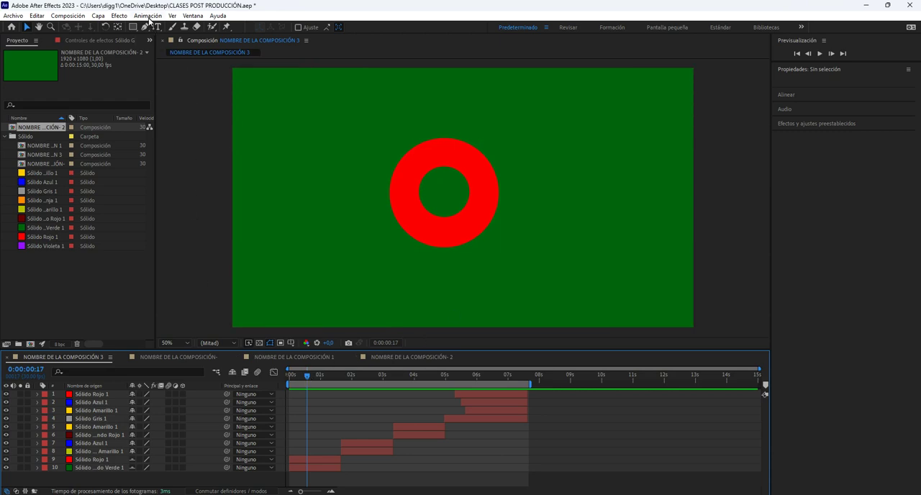
pyautogui.moveTo(157, 28); pyautogui.dragTo(229, 29)
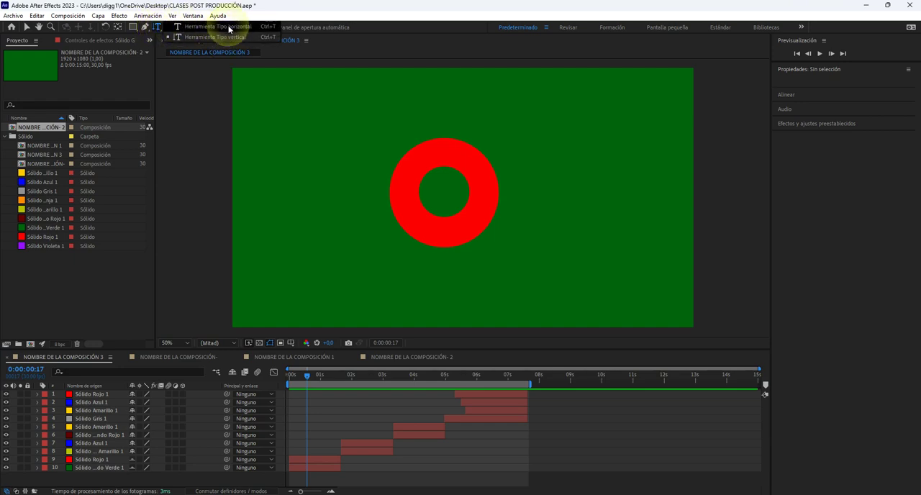
pyautogui.moveTo(229, 28); pyautogui.dragTo(229, 29)
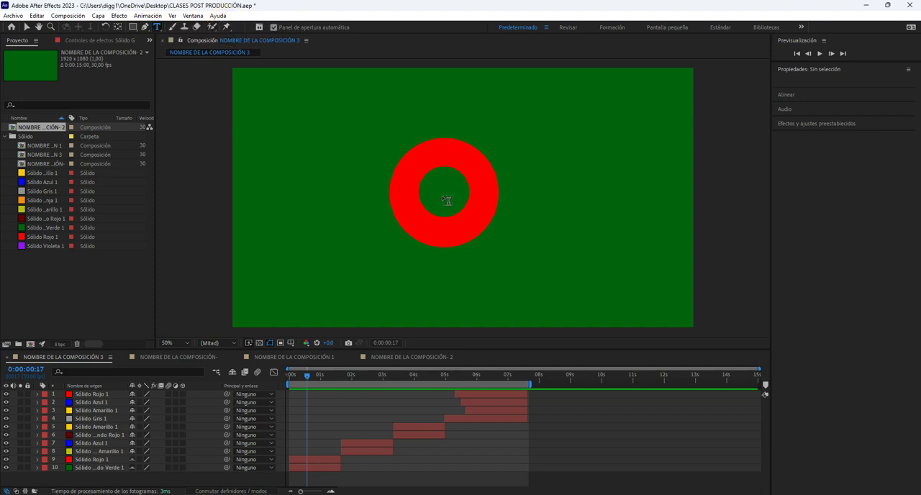
pyautogui.click(447, 200)
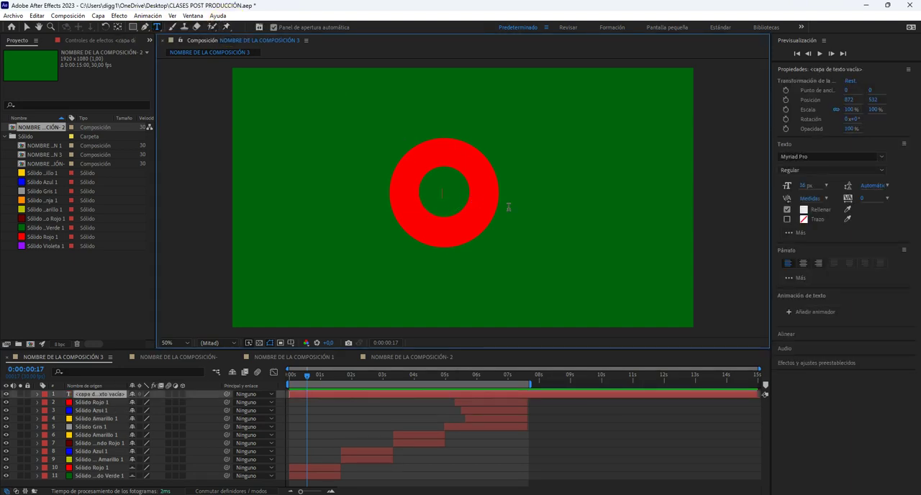
pyautogui.press('capslock')
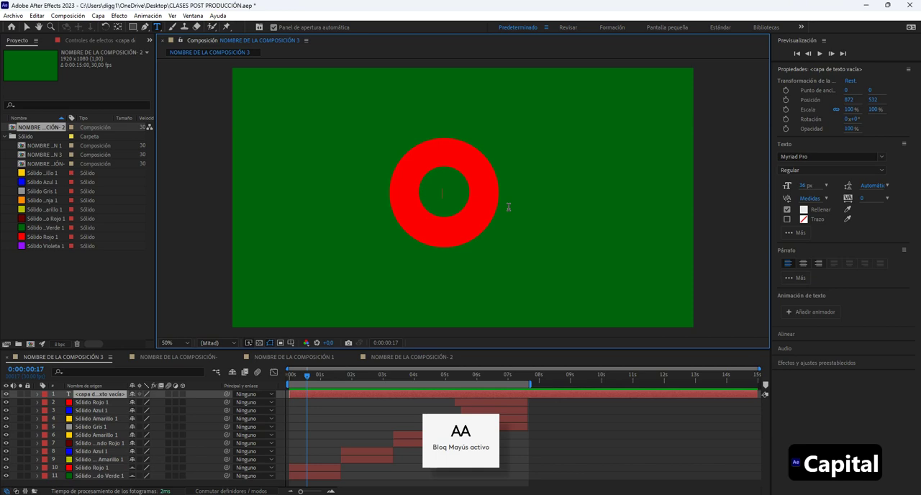
pyautogui.write('1')
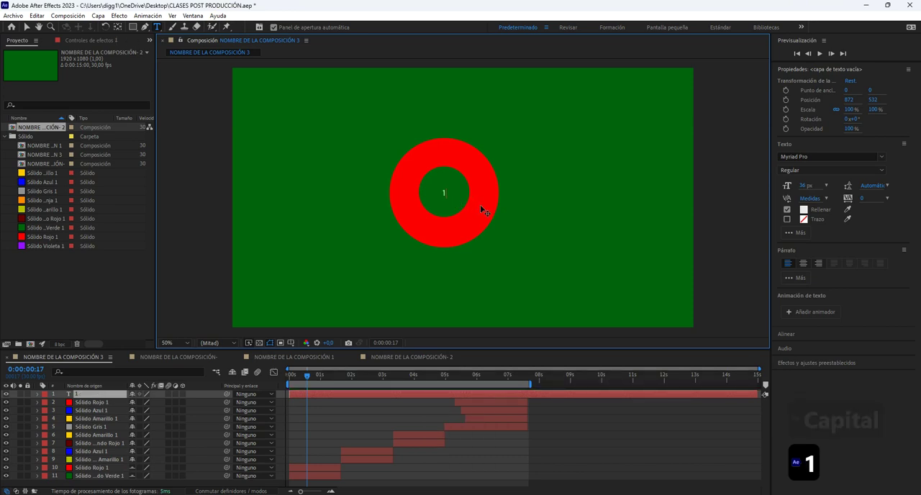
# Format the number 1 as centred Noto Sans Display Black at 246 px.
pyautogui.doubleClick(449, 203)
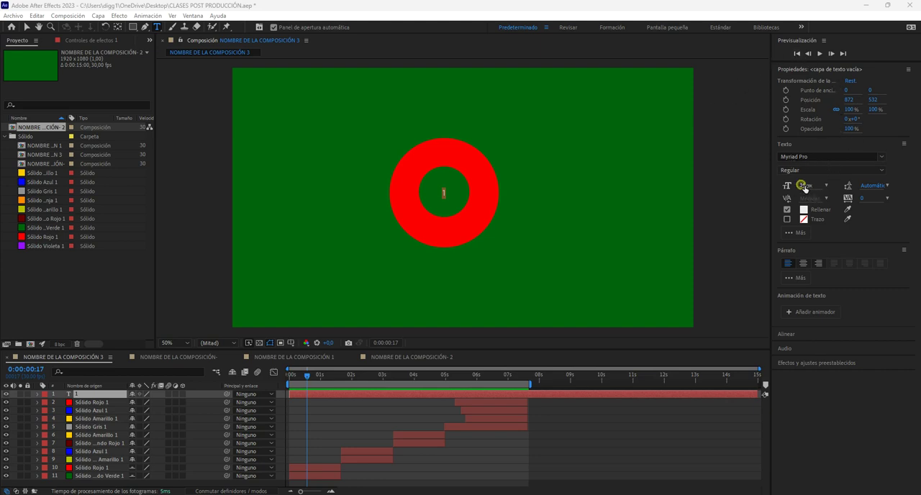
pyautogui.moveTo(804, 187); pyautogui.dragTo(905, 192)
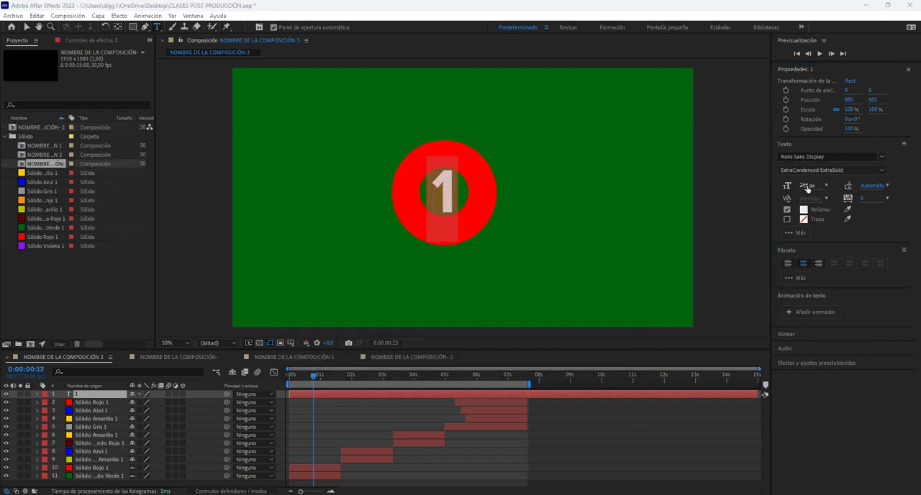
pyautogui.click(881, 156)
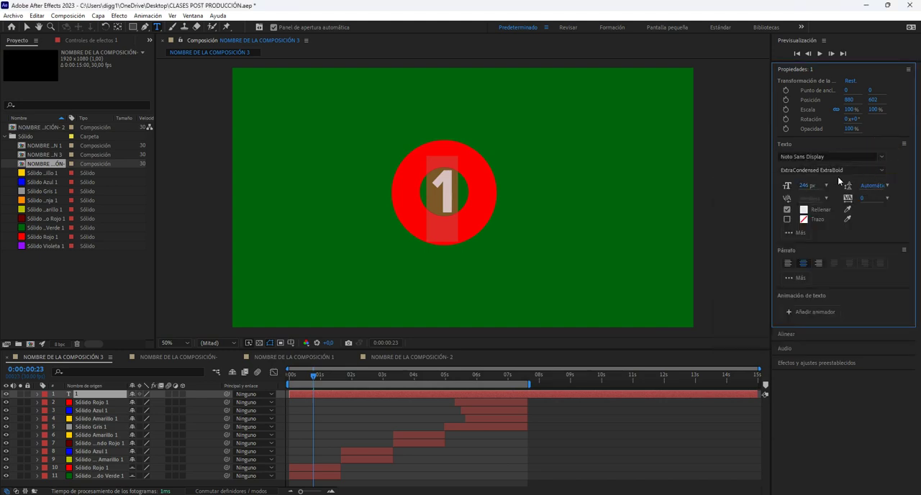
pyautogui.click(856, 173)
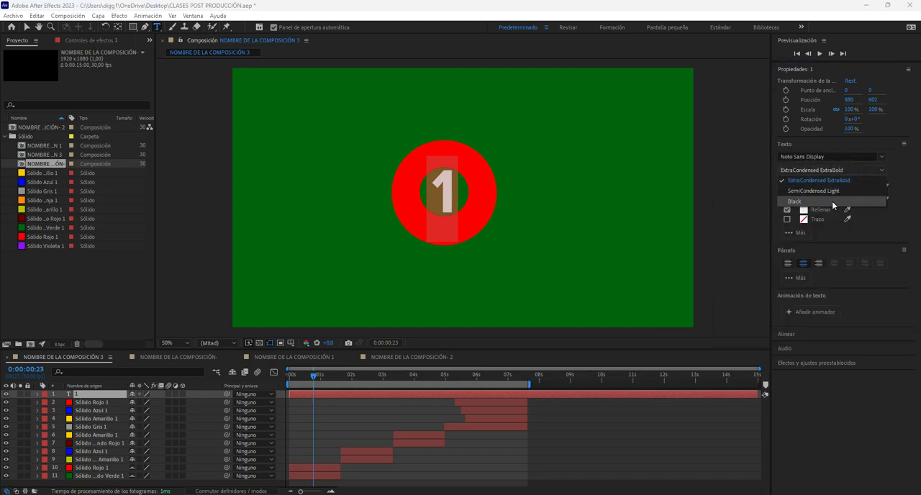
pyautogui.click(794, 201)
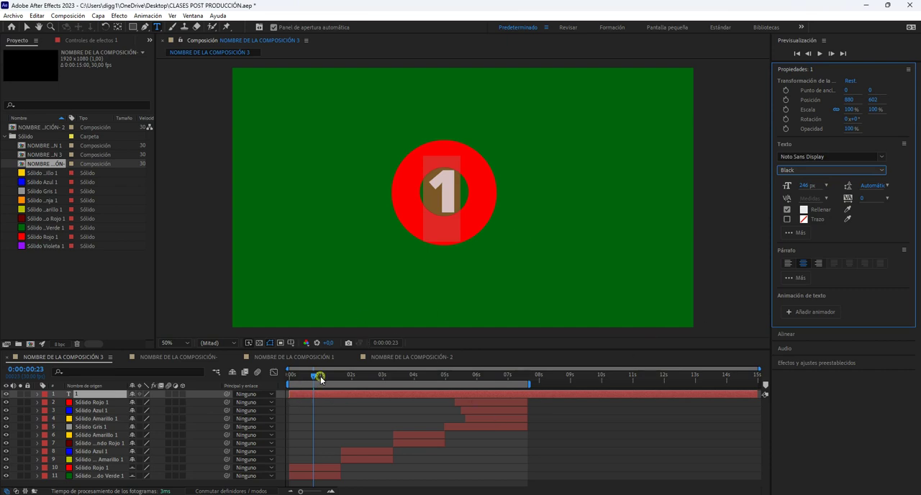
# Finish editing the number and move its text layer directly above the red ring's solid layer.
pyautogui.click(315, 376)
pyautogui.moveTo(314, 376)
pyautogui.mouseDown()
pyautogui.moveTo(290, 375)
pyautogui.moveTo(590, 409)
pyautogui.moveTo(246, 387)
pyautogui.moveTo(313, 377)
pyautogui.mouseUp()
pyautogui.click(735, 93)
pyautogui.click(81, 396)
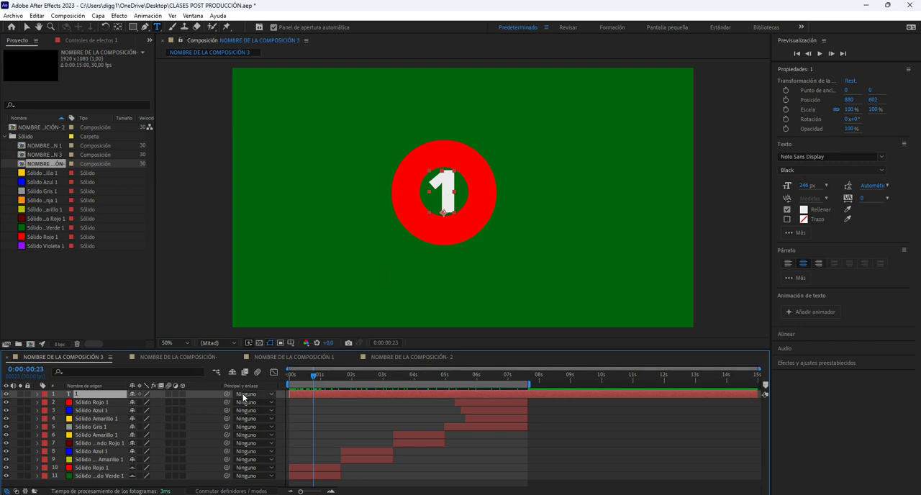
pyautogui.press('v')
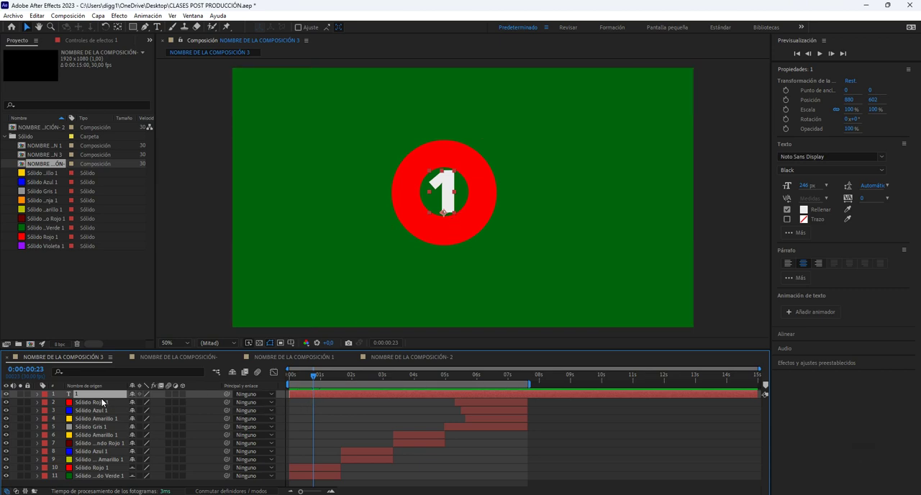
pyautogui.moveTo(104, 398)
pyautogui.mouseDown()
pyautogui.moveTo(98, 420)
pyautogui.moveTo(105, 401)
pyautogui.mouseUp()
pyautogui.moveTo(78, 395); pyautogui.dragTo(87, 467)
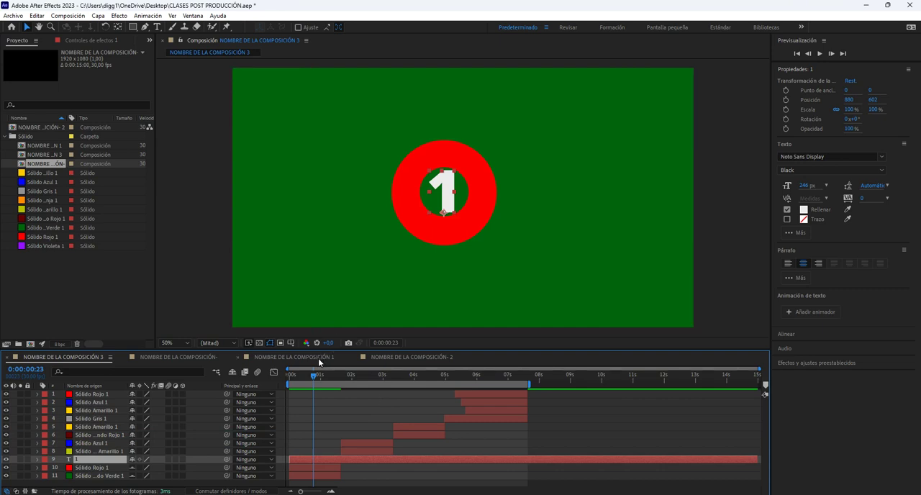
# At 0:00:00:15, parent text layer 1 to the red ring's layer, Sólido Rojo 1, directly below it.
pyautogui.moveTo(314, 376)
pyautogui.mouseDown()
pyautogui.moveTo(362, 383)
pyautogui.moveTo(315, 379)
pyautogui.moveTo(300, 382)
pyautogui.moveTo(309, 382)
pyautogui.moveTo(304, 389)
pyautogui.mouseUp()
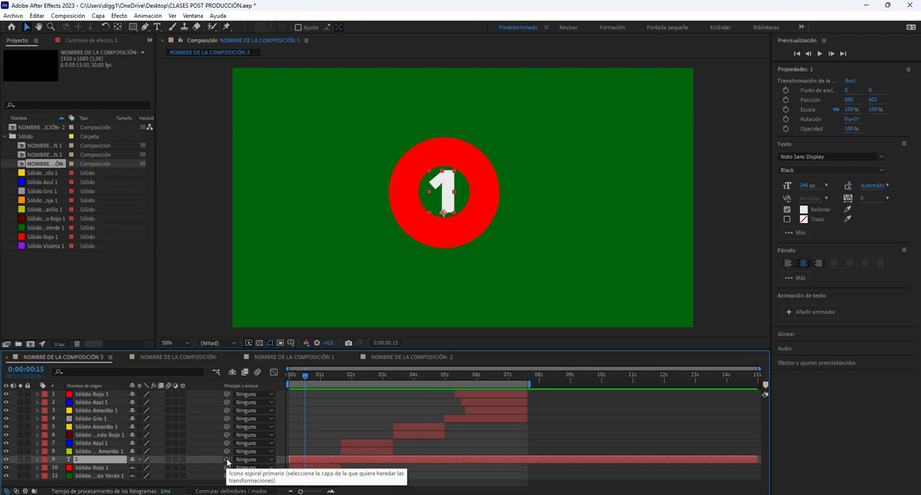
pyautogui.moveTo(226, 461); pyautogui.dragTo(103, 473)
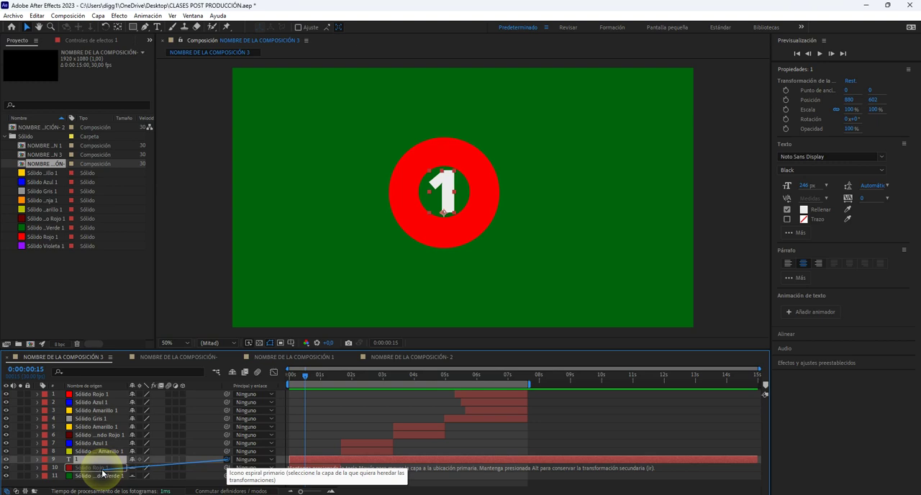
pyautogui.moveTo(103, 474)
pyautogui.mouseDown()
pyautogui.moveTo(126, 469)
pyautogui.moveTo(108, 466)
pyautogui.mouseUp()
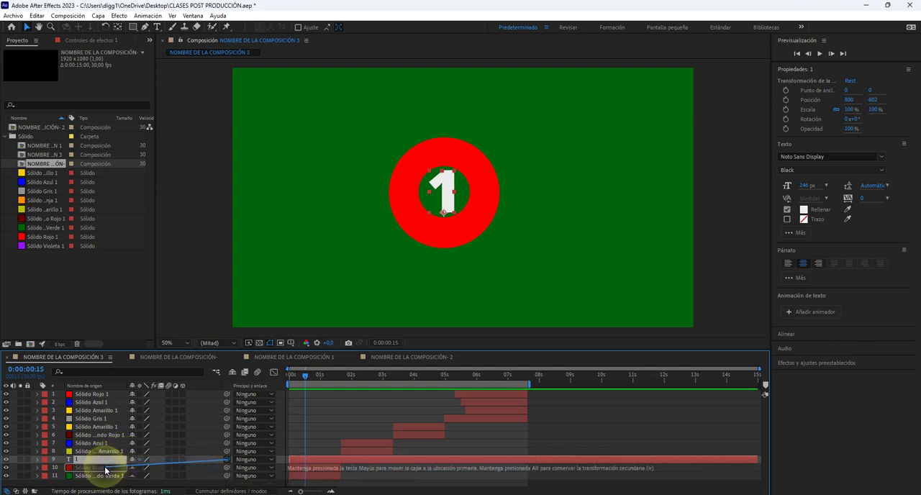
pyautogui.moveTo(106, 470); pyautogui.dragTo(107, 473)
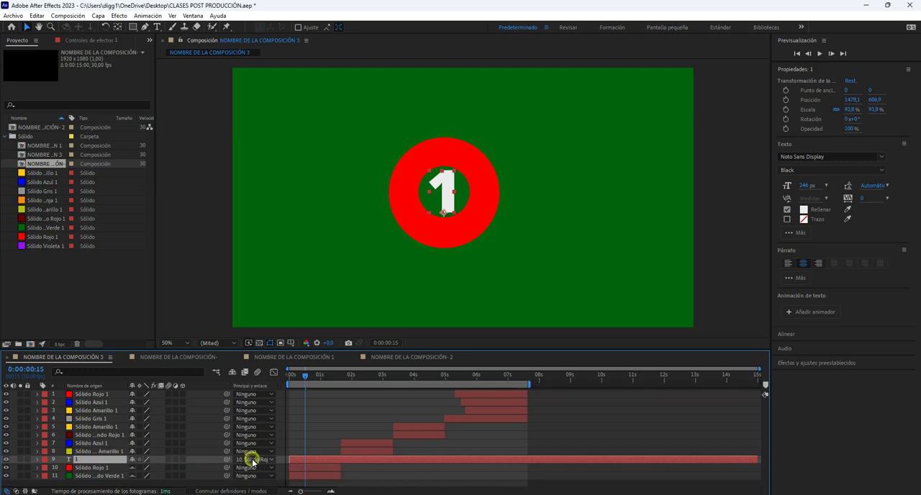
pyautogui.click(248, 458)
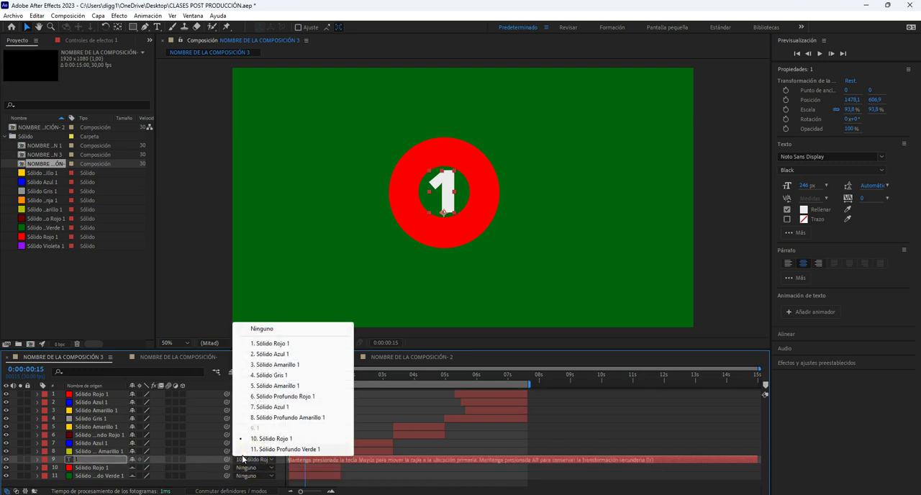
pyautogui.moveTo(225, 461); pyautogui.dragTo(96, 471)
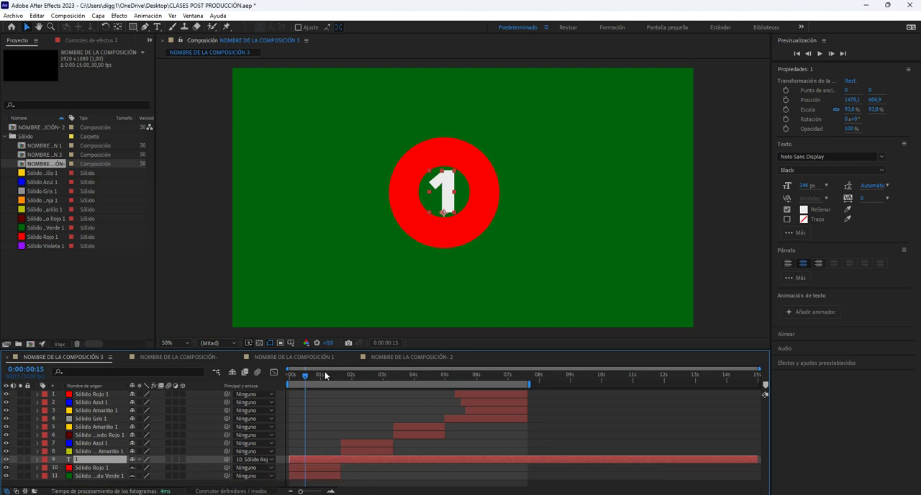
# Play and scrub the opening two seconds to check how the number follows the red ring's animation.
pyautogui.click(305, 378)
pyautogui.moveTo(305, 377); pyautogui.dragTo(279, 376)
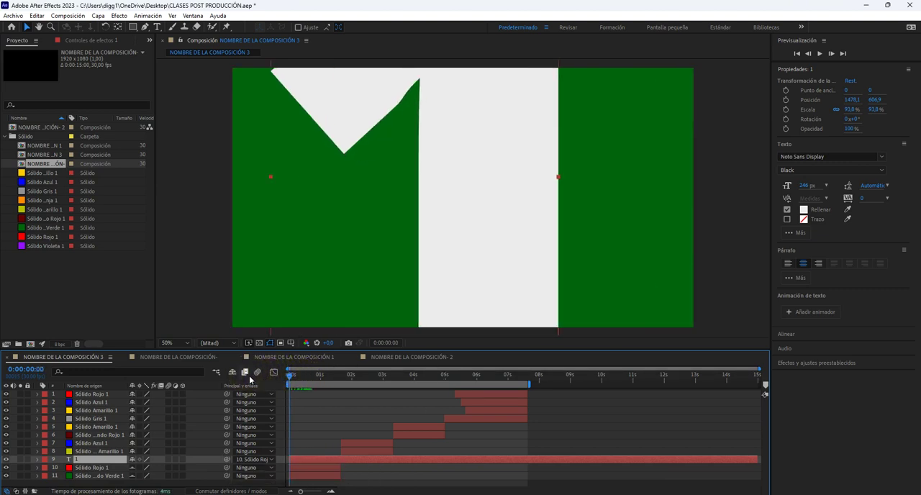
pyautogui.press('space')
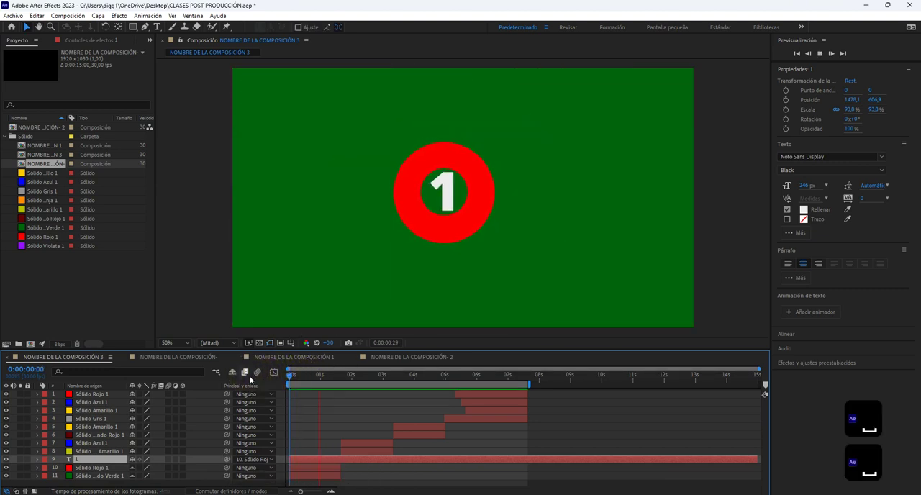
pyautogui.press('space')
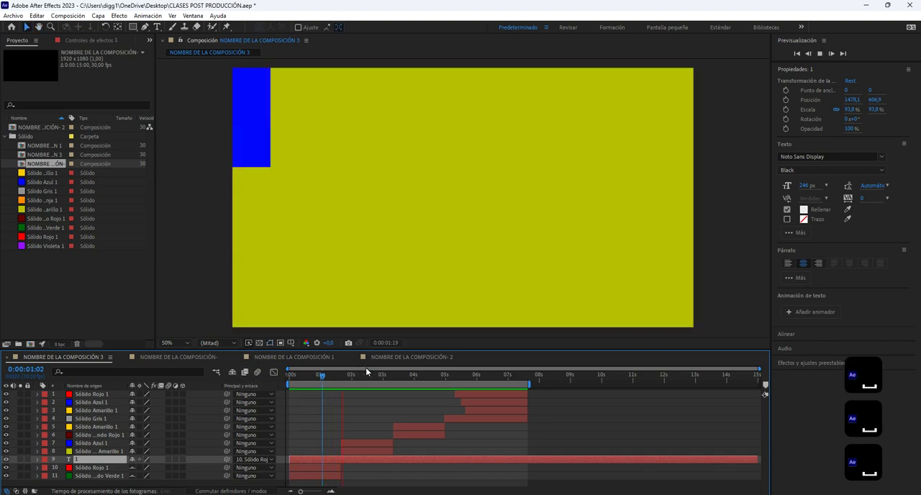
pyautogui.press('space')
pyautogui.click(336, 377)
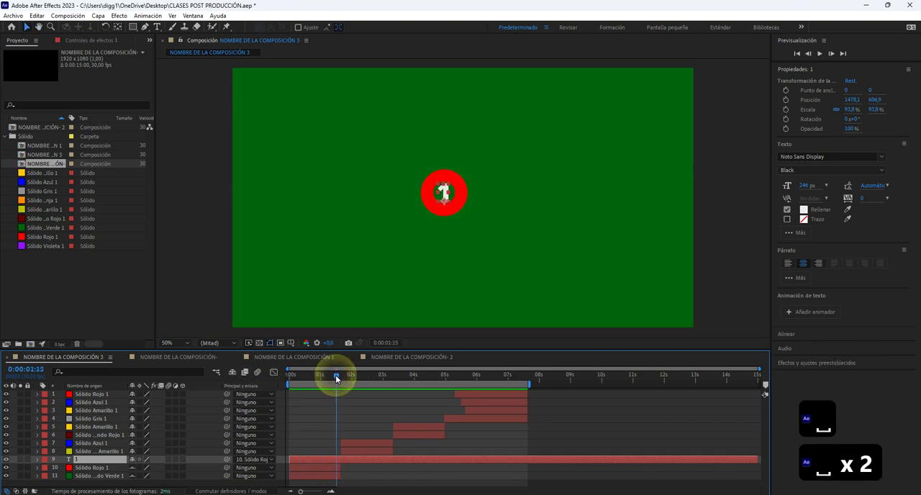
pyautogui.moveTo(336, 377); pyautogui.dragTo(320, 404)
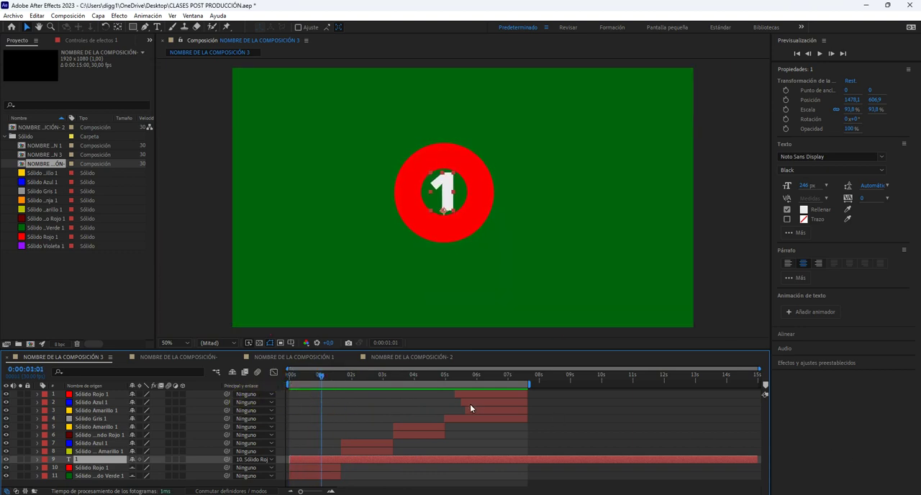
pyautogui.click(332, 375)
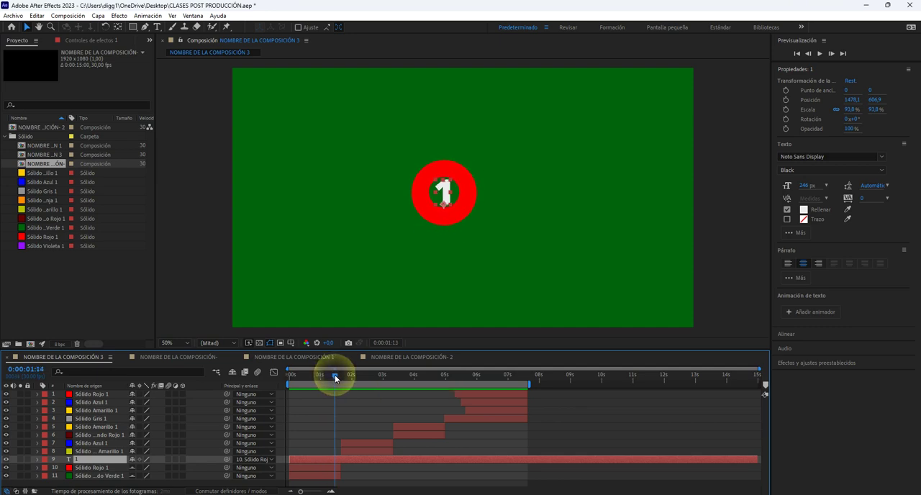
pyautogui.moveTo(331, 376); pyautogui.dragTo(333, 376)
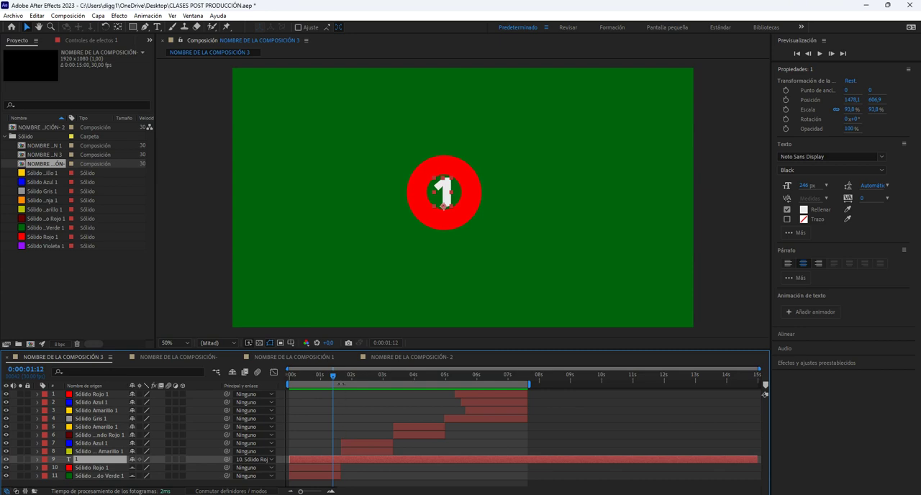
# Split text layer 1 at 0:00:01:20 and change the second part's text to 2.
pyautogui.click(339, 376)
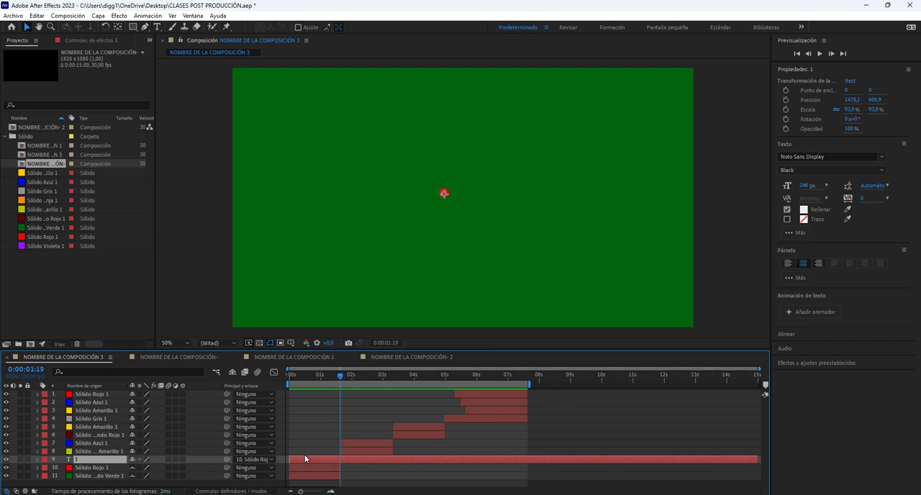
pyautogui.scroll(4, 344, 470)
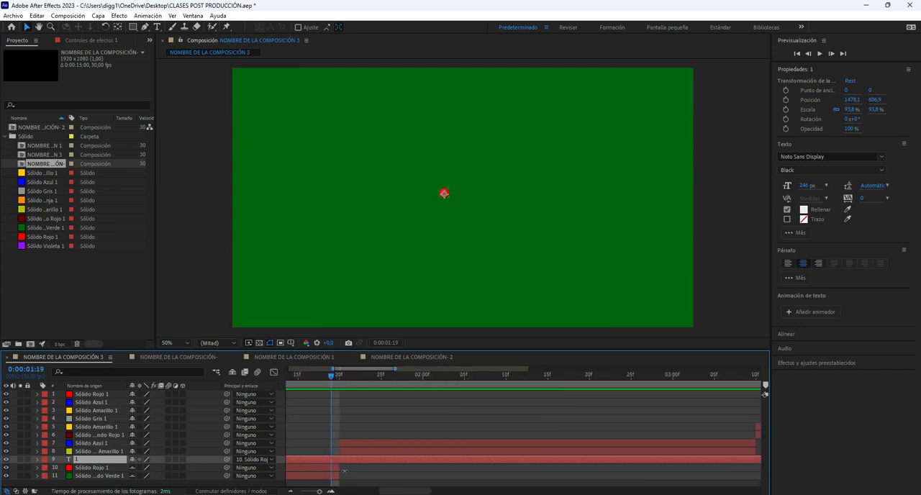
pyautogui.click(343, 375)
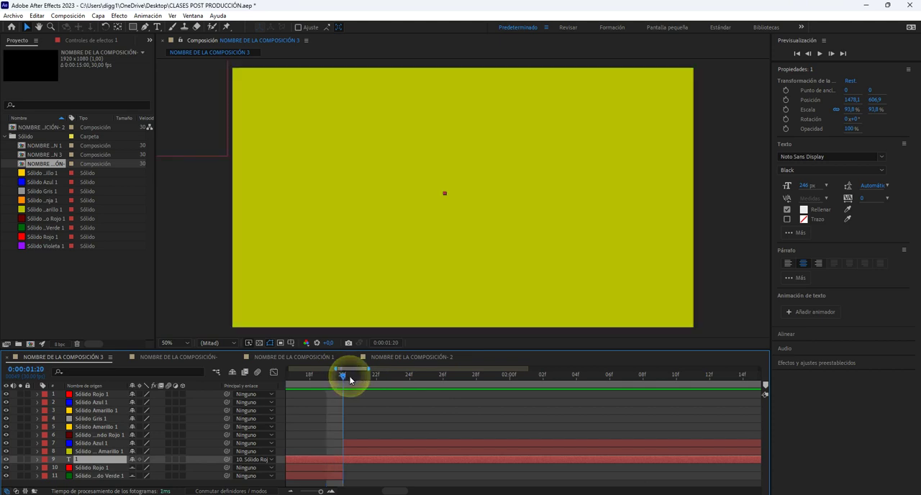
pyautogui.click(358, 459)
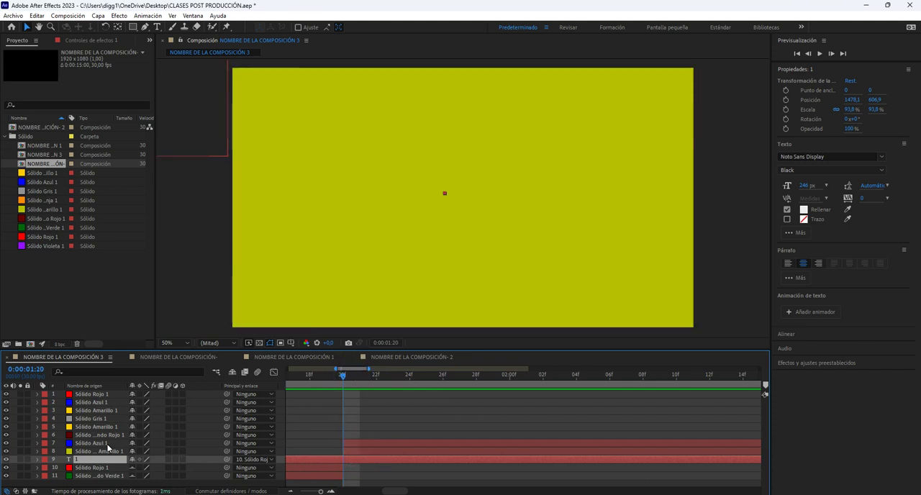
pyautogui.hotkey('ctrl', 'shift', 'd')
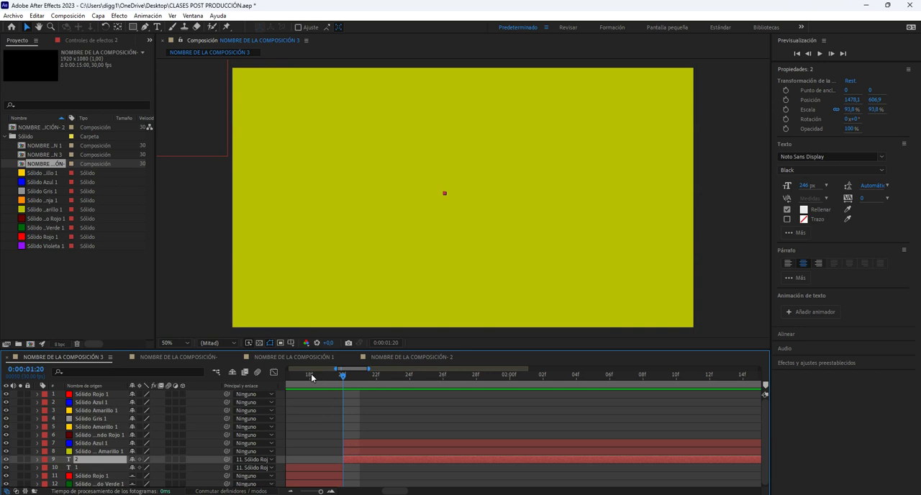
# At 0:00:01:25, reset the transform properties of text layer 2 and expand its Transform group.
pyautogui.moveTo(311, 377); pyautogui.dragTo(428, 385)
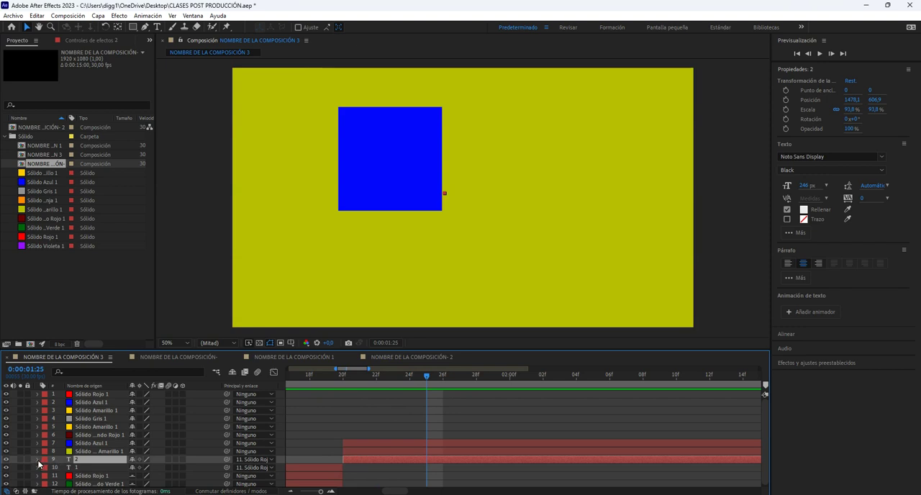
pyautogui.click(37, 460)
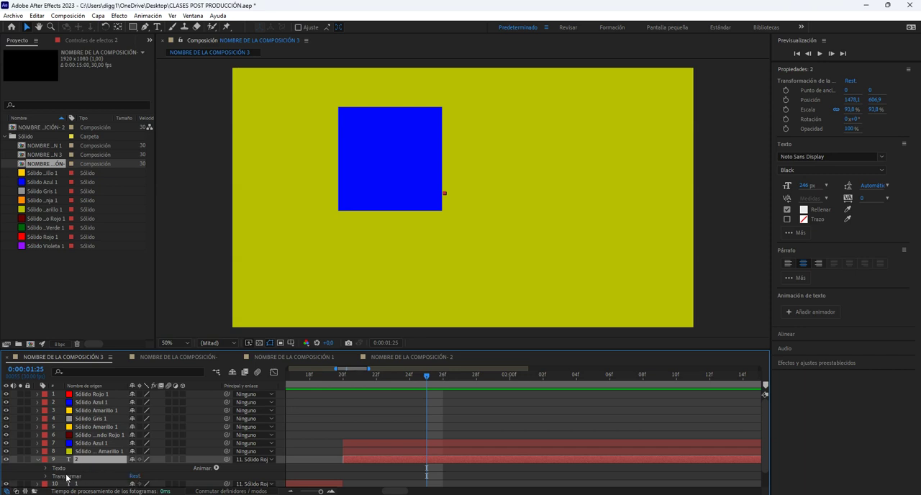
pyautogui.click(135, 476)
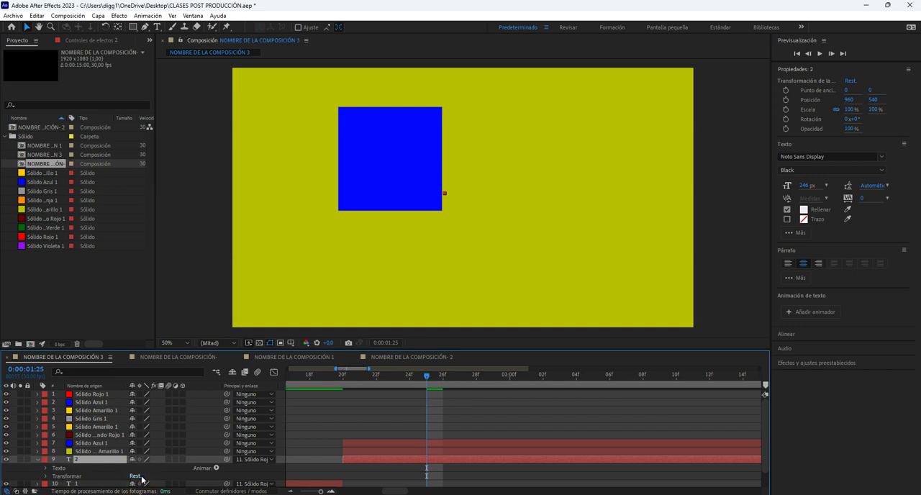
pyautogui.scroll(-1, 65, 472)
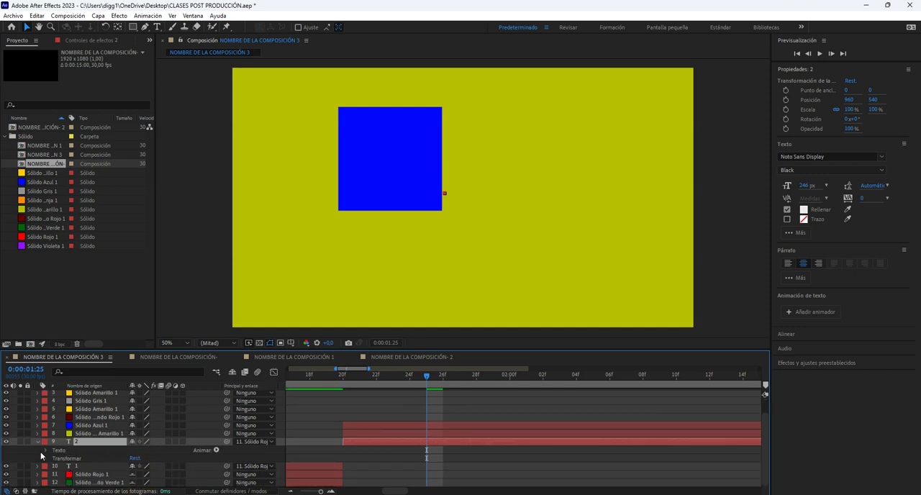
pyautogui.click(46, 459)
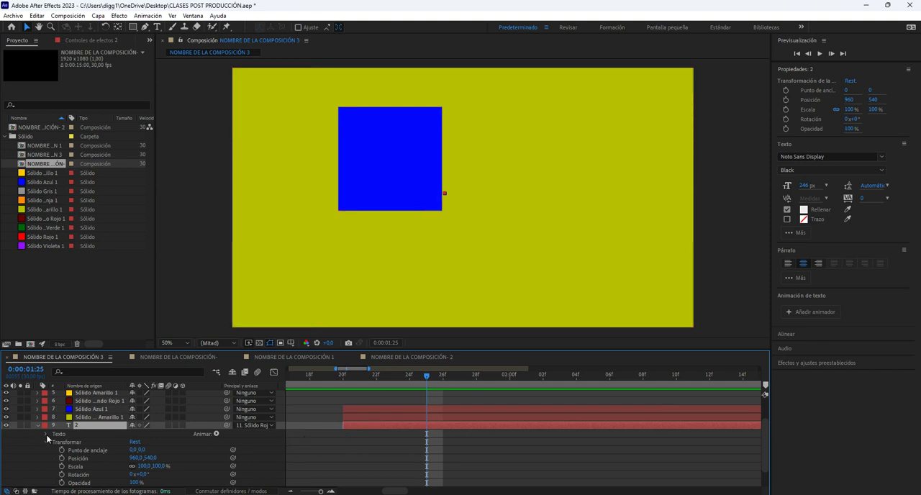
# Remove the parent from text layer 2 and move the layer directly above the blue square's layer, Sólido Azul 1.
pyautogui.click(256, 425)
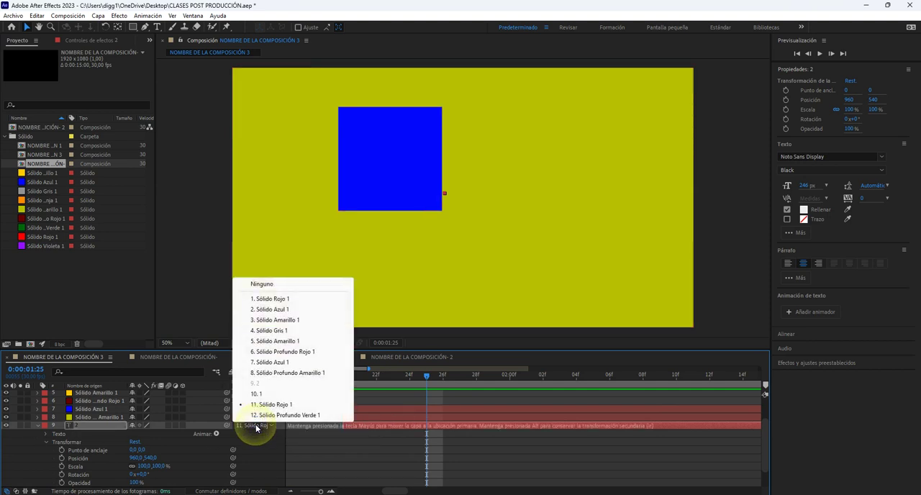
pyautogui.click(284, 286)
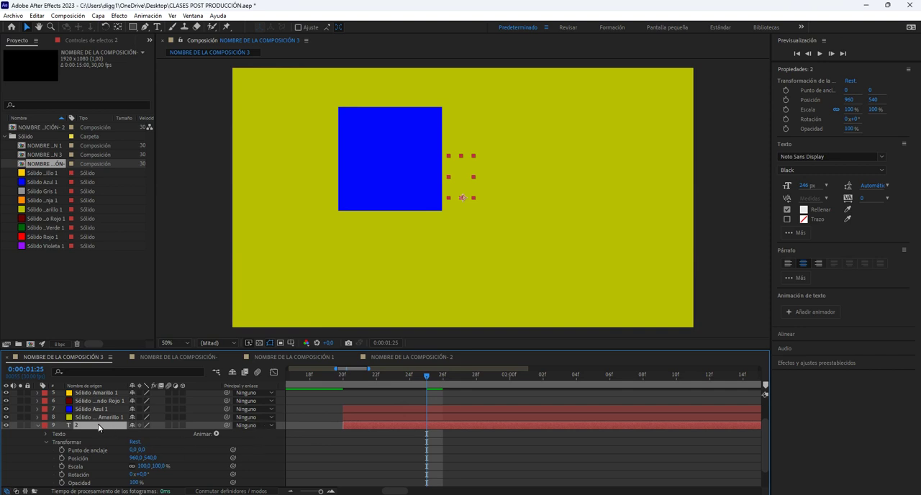
pyautogui.moveTo(94, 427)
pyautogui.mouseDown()
pyautogui.moveTo(93, 402)
pyautogui.moveTo(94, 411)
pyautogui.mouseUp()
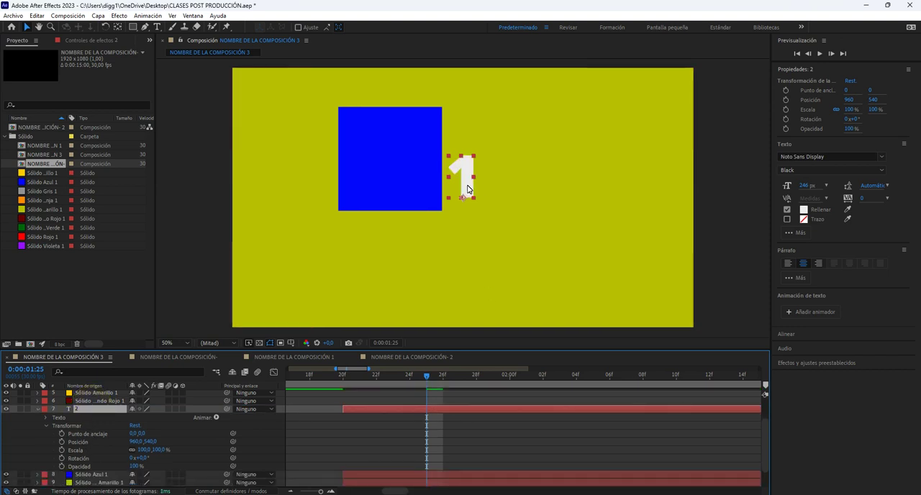
# At 0:00:01:24, place the number over the blue square at about 464, 408 and parent its layer to Sólido Azul 1.
pyautogui.click(341, 377)
pyautogui.moveTo(342, 377); pyautogui.dragTo(412, 390)
pyautogui.moveTo(460, 177); pyautogui.dragTo(346, 150)
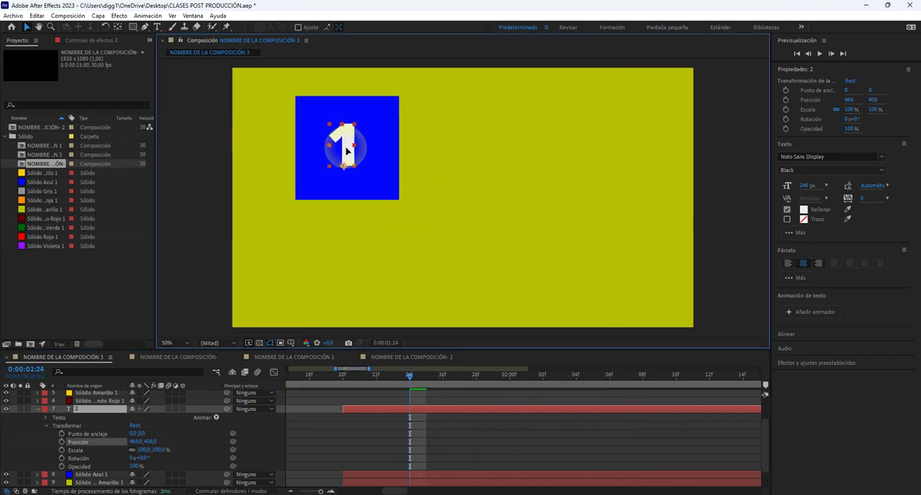
pyautogui.moveTo(226, 409); pyautogui.dragTo(81, 478)
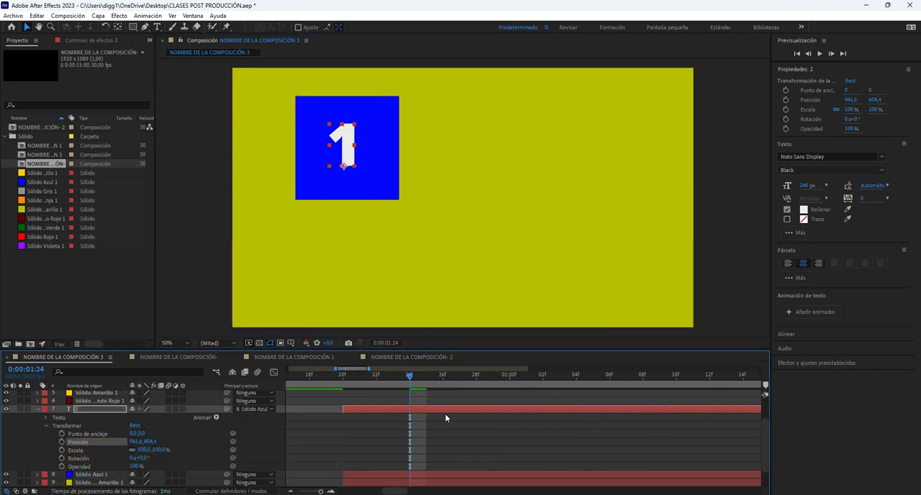
# At 0:00:02:00, change the number on the blue square to 2.
pyautogui.moveTo(372, 384); pyautogui.dragTo(514, 385)
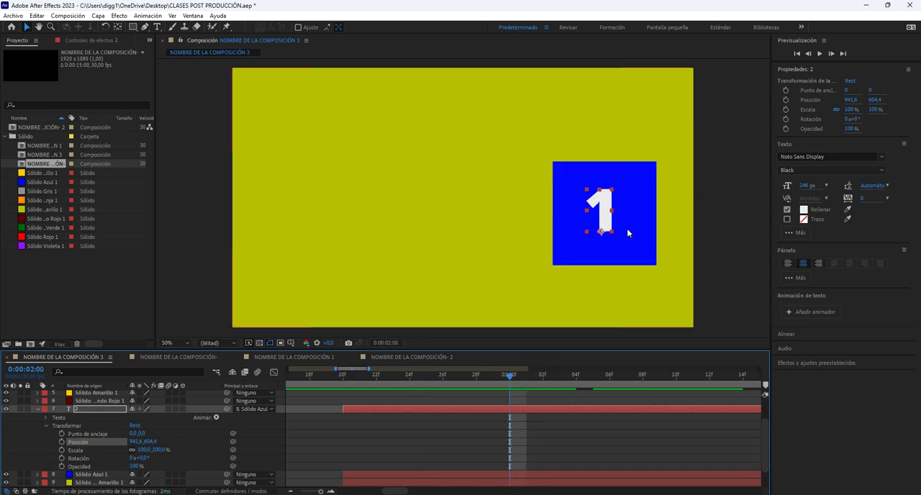
pyautogui.doubleClick(604, 218)
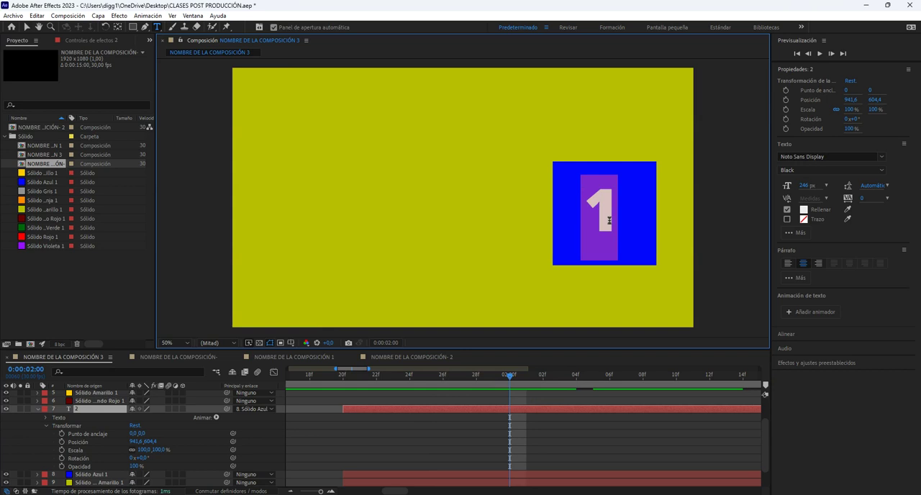
pyautogui.write('2')
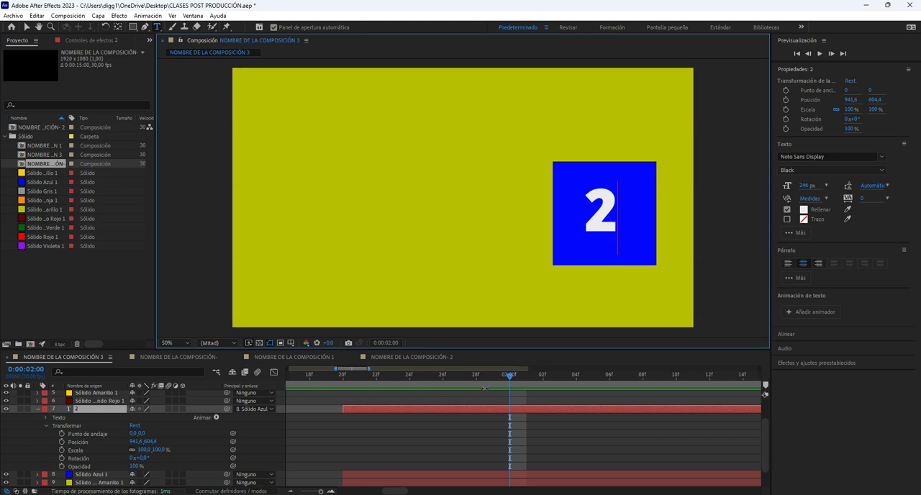
# At 0:00:02:09, centre the 2 inside the blue square at about 963.6, 614.4 and collapse its layer's properties.
pyautogui.scroll(-2, 405, 426)
pyautogui.scroll(-3, 405, 425)
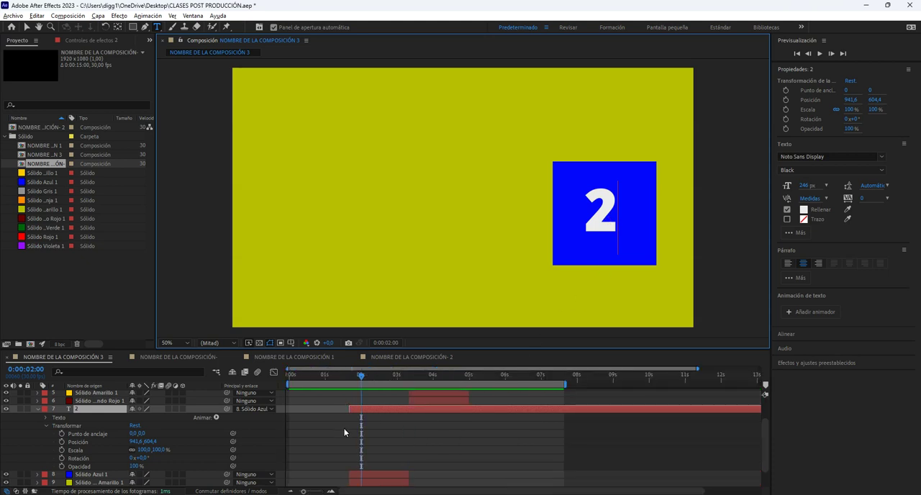
pyautogui.click(352, 381)
pyautogui.scroll(-3, 333, 422)
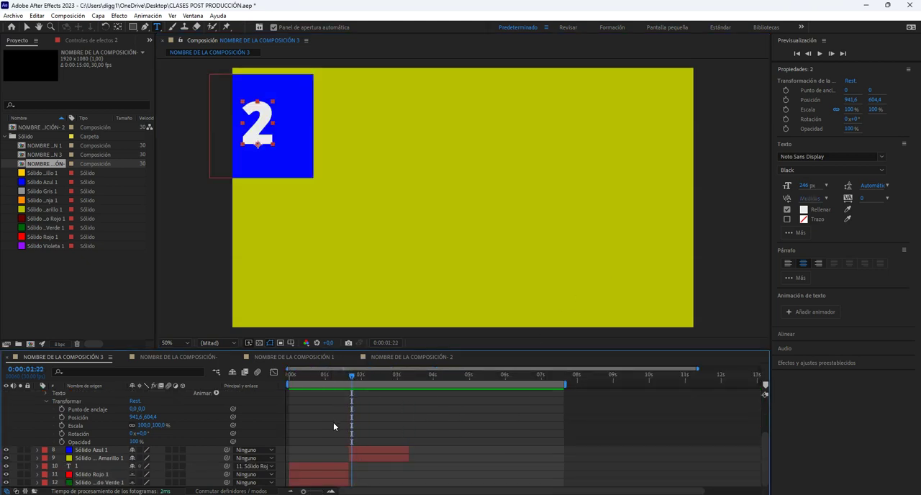
pyautogui.moveTo(291, 380); pyautogui.dragTo(372, 385)
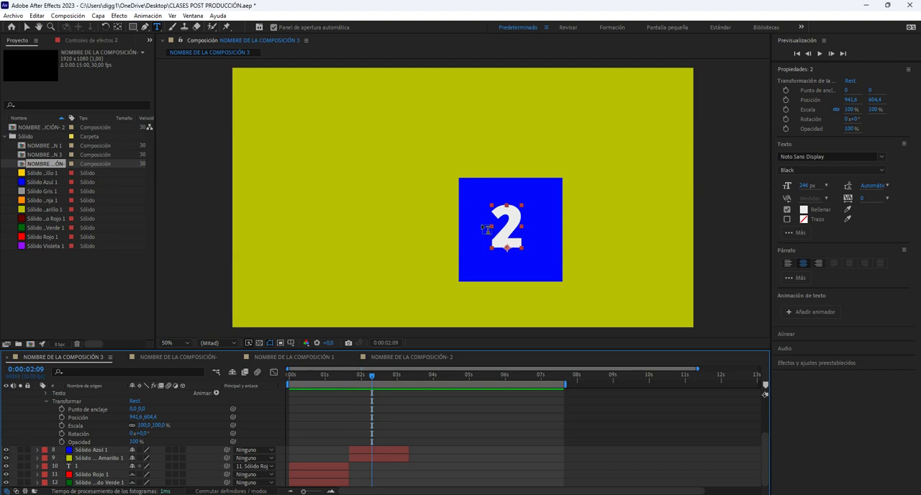
pyautogui.click(27, 27)
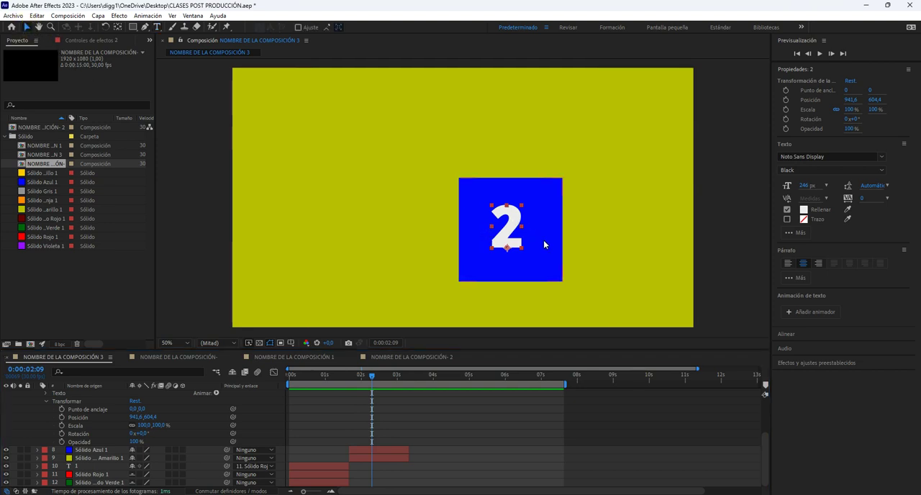
pyautogui.moveTo(506, 235); pyautogui.dragTo(512, 238)
pyautogui.scroll(5, 387, 407)
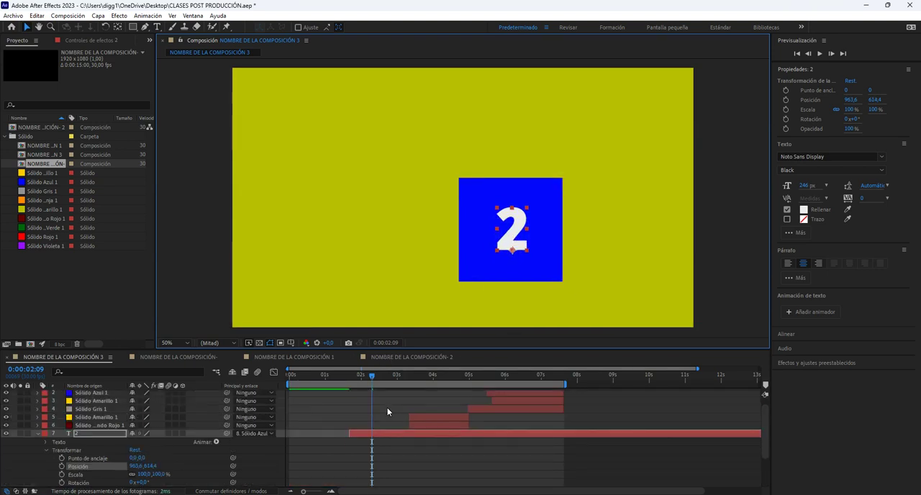
pyautogui.press('p')
pyautogui.press('p')
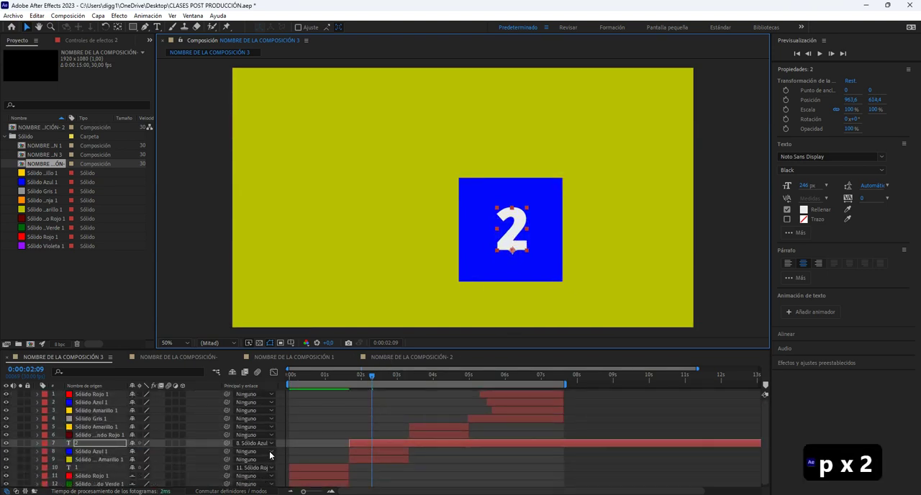
# Try moving the blue square's layer to test whether the parented number follows it, and undo the move.
pyautogui.click(446, 455)
pyautogui.click(374, 443)
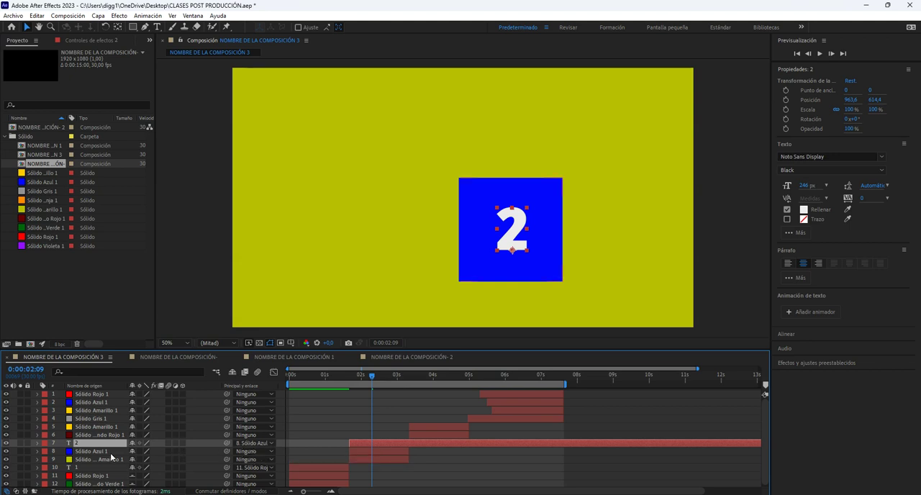
pyautogui.click(90, 451)
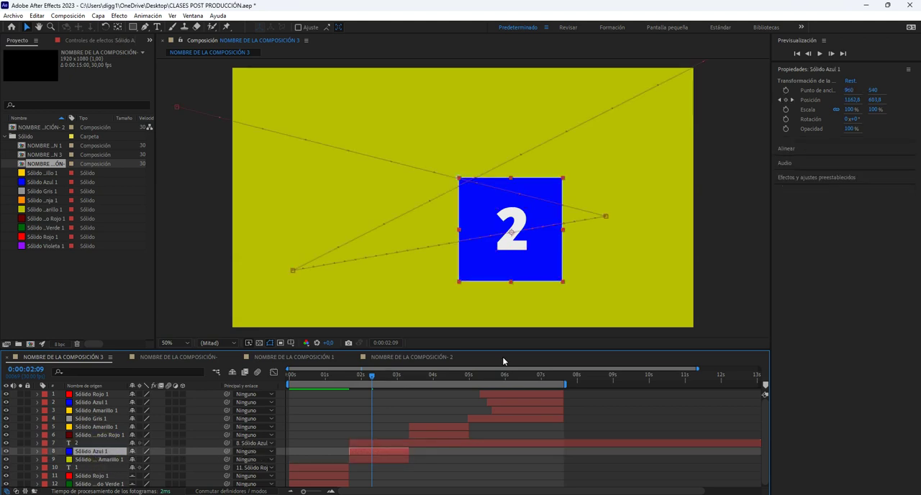
pyautogui.moveTo(523, 264); pyautogui.dragTo(487, 233)
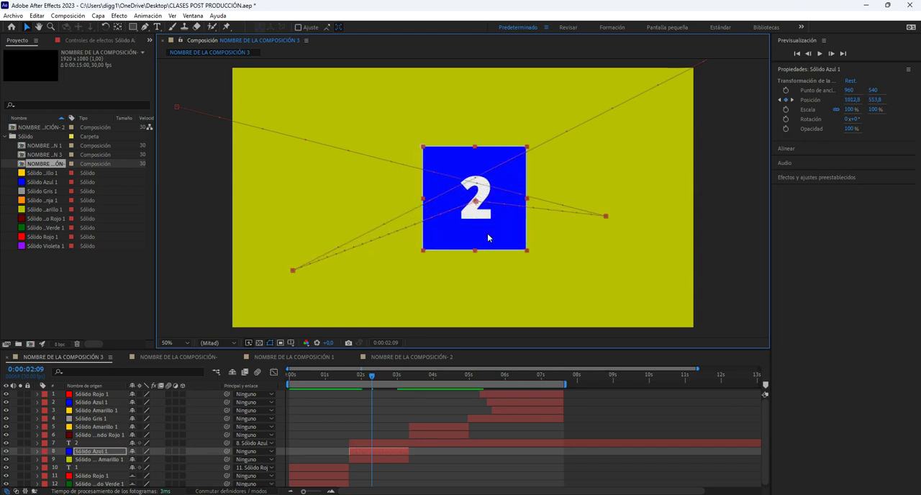
pyautogui.hotkey('ctrl', 'z')
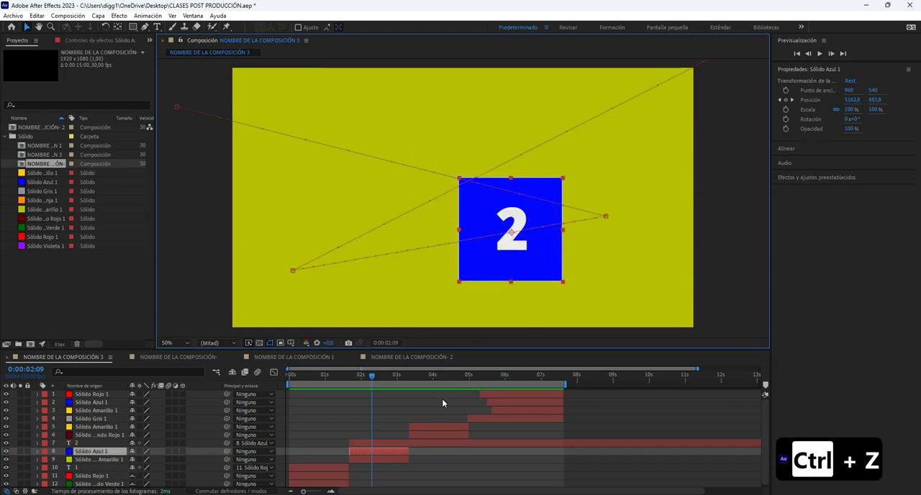
# Move the number 2 to the blue square's upper-left corner, at about 837.6, 512.4, and scrub back to 0:00:02:02 to check it.
pyautogui.click(391, 441)
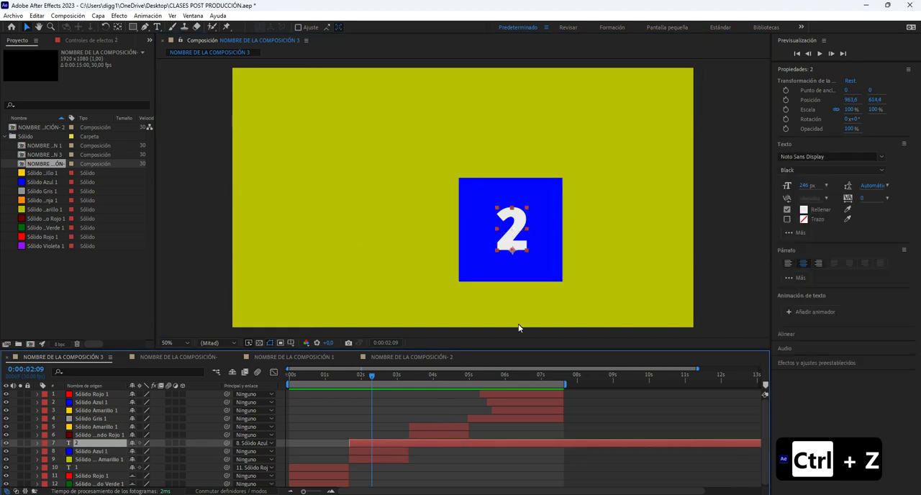
pyautogui.moveTo(511, 247); pyautogui.dragTo(488, 236)
pyautogui.moveTo(477, 223); pyautogui.dragTo(479, 221)
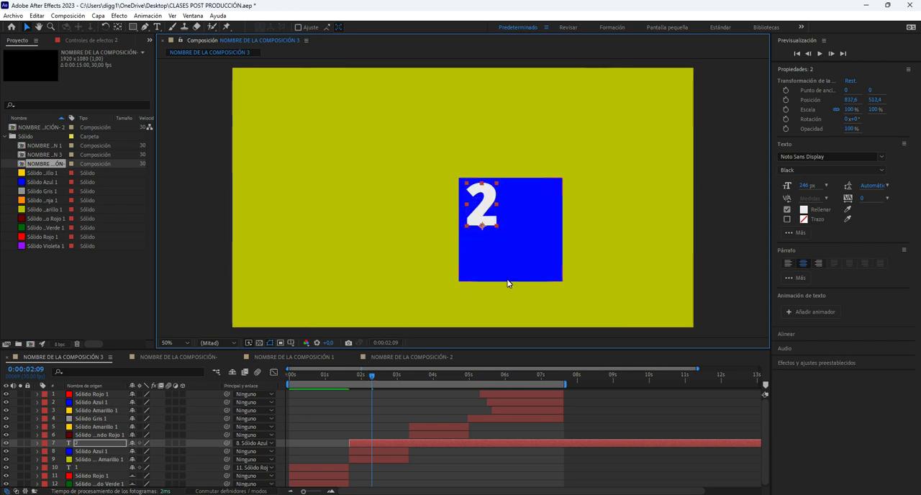
pyautogui.moveTo(372, 380); pyautogui.dragTo(362, 382)
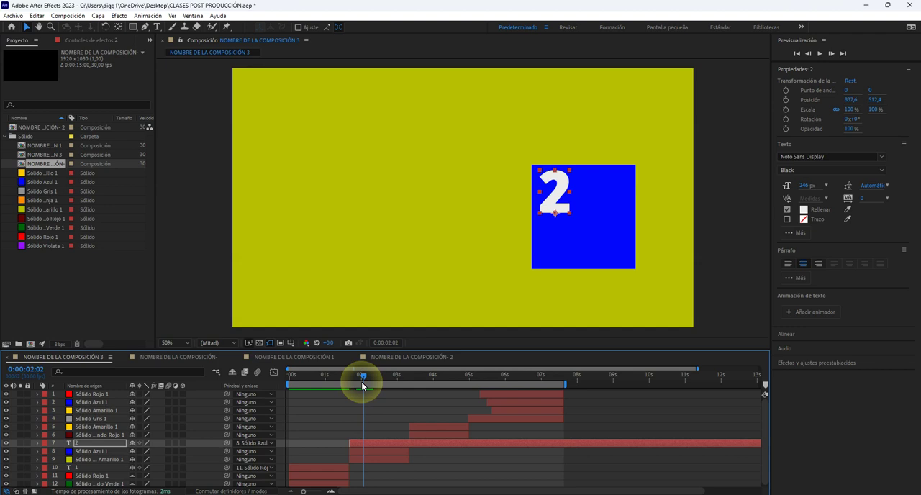
# Split text layer 2 at 0:00:03:10 and move the new part directly above the star's layer, Sólido Amarillo 1.
pyautogui.moveTo(362, 386); pyautogui.dragTo(410, 377)
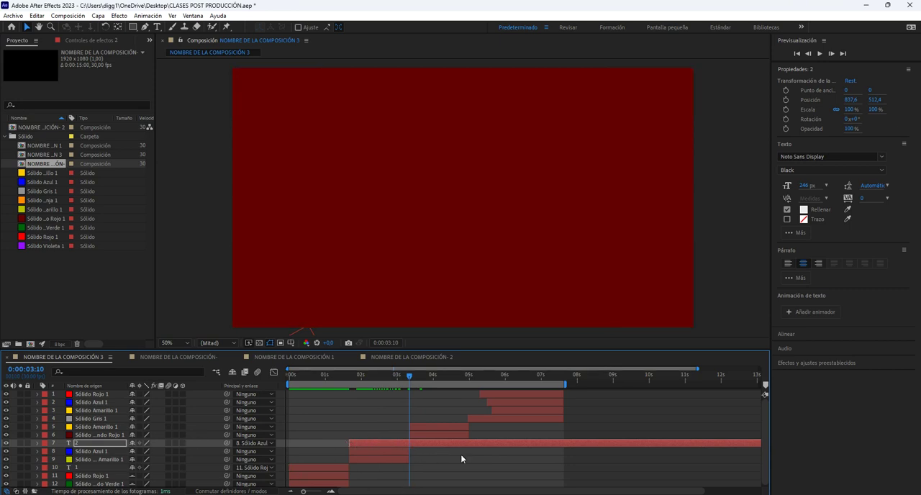
pyautogui.hotkey('ctrl', 'shift', 'd')
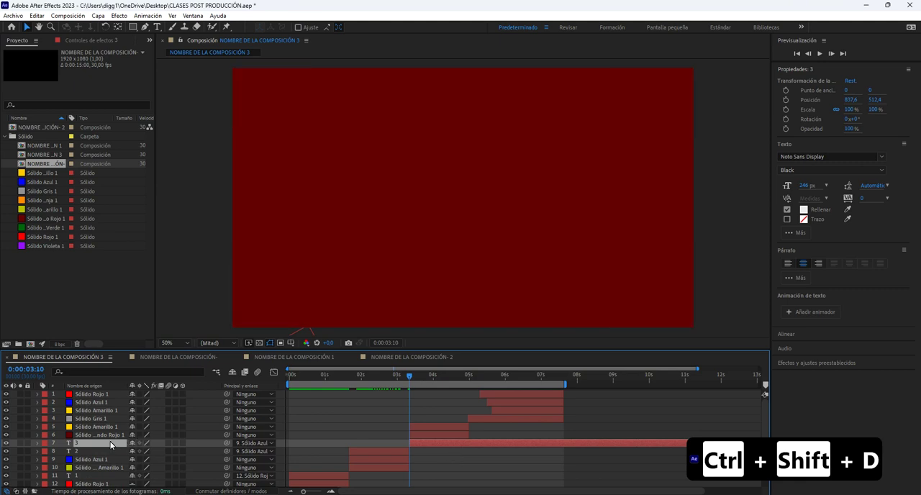
pyautogui.moveTo(119, 444); pyautogui.dragTo(113, 426)
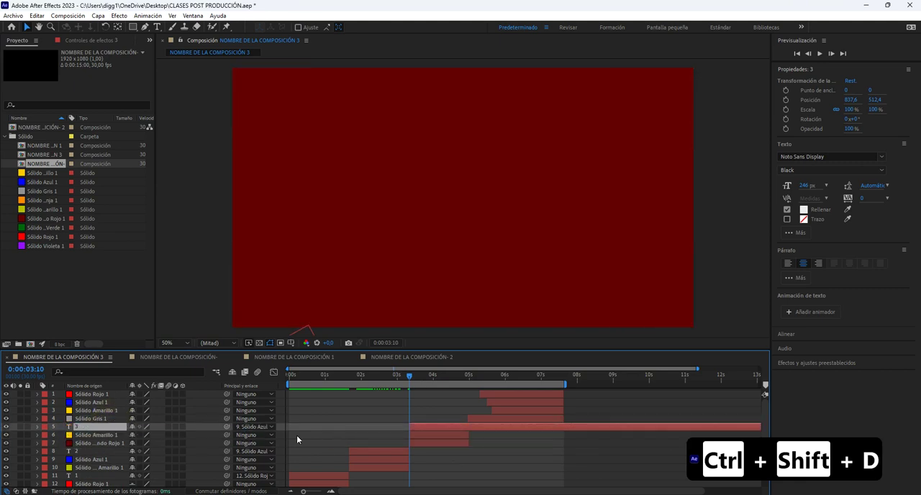
# Remove the parent from text layer 3 and reset its transform properties.
pyautogui.click(265, 427)
pyautogui.click(295, 275)
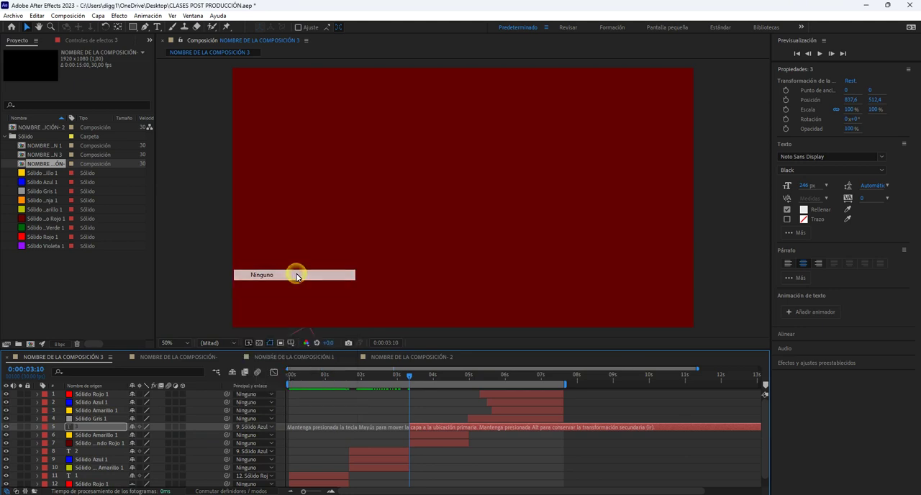
pyautogui.click(37, 427)
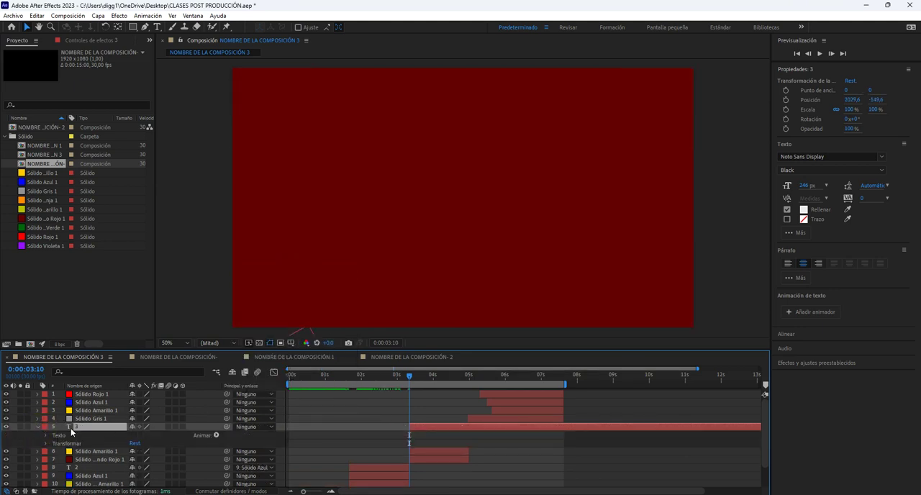
pyautogui.click(135, 443)
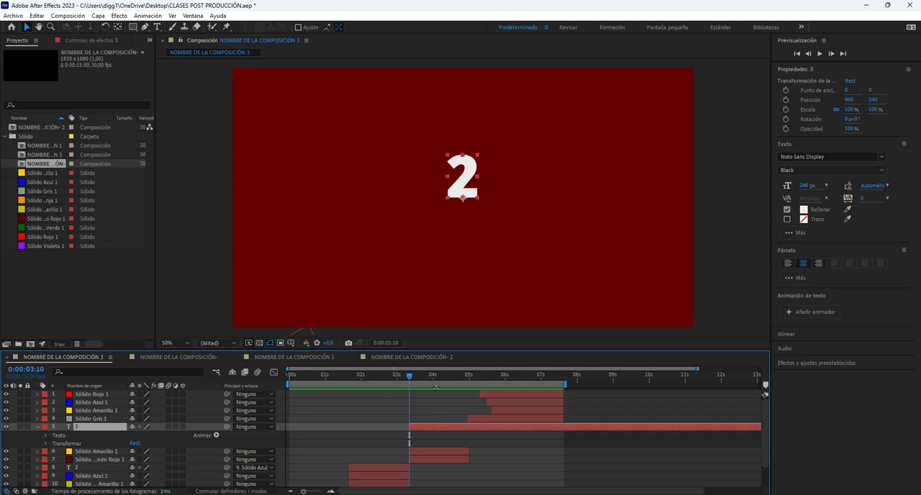
# At 0:00:04:09, change the text of layer 3 to 3 and return to the Selection tool.
pyautogui.moveTo(416, 380); pyautogui.dragTo(444, 377)
pyautogui.doubleClick(473, 194)
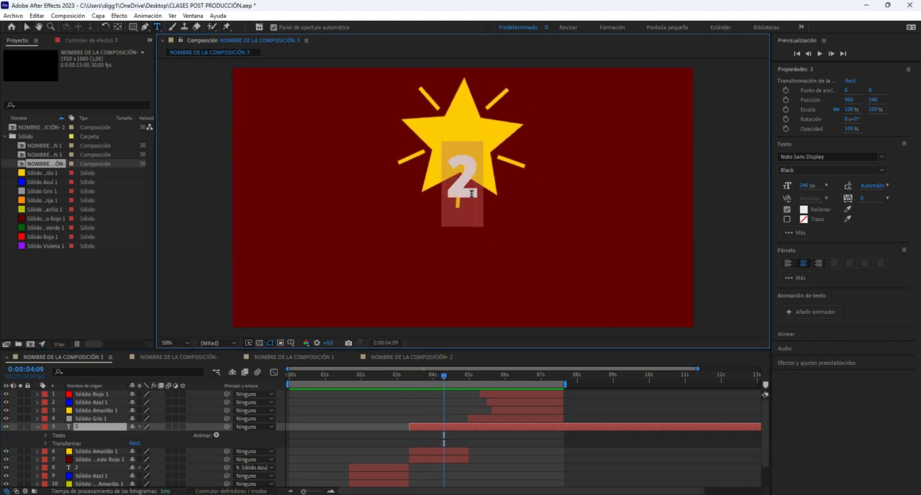
pyautogui.write('3')
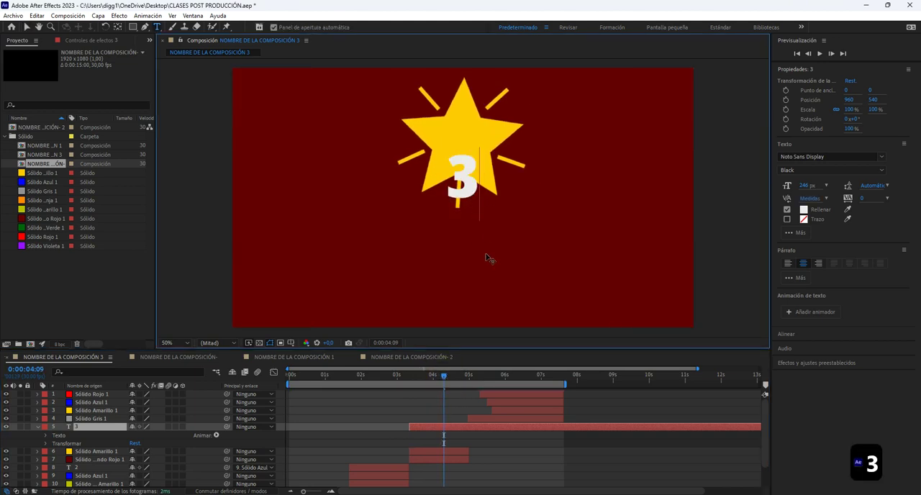
pyautogui.click(461, 427)
pyautogui.press('v')
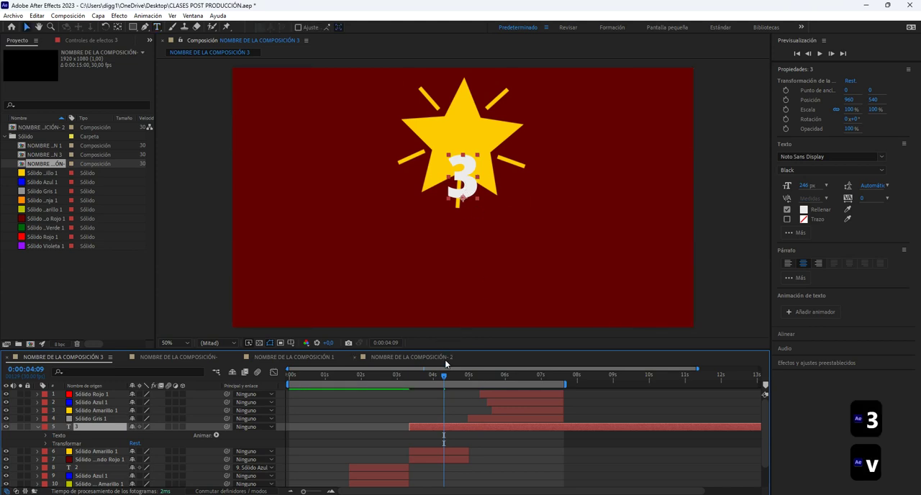
# At 0:00:04:05, place the number 3 just below the star and parent its layer to the star's layer, Sólido Amarillo 1.
pyautogui.moveTo(444, 376); pyautogui.dragTo(439, 375)
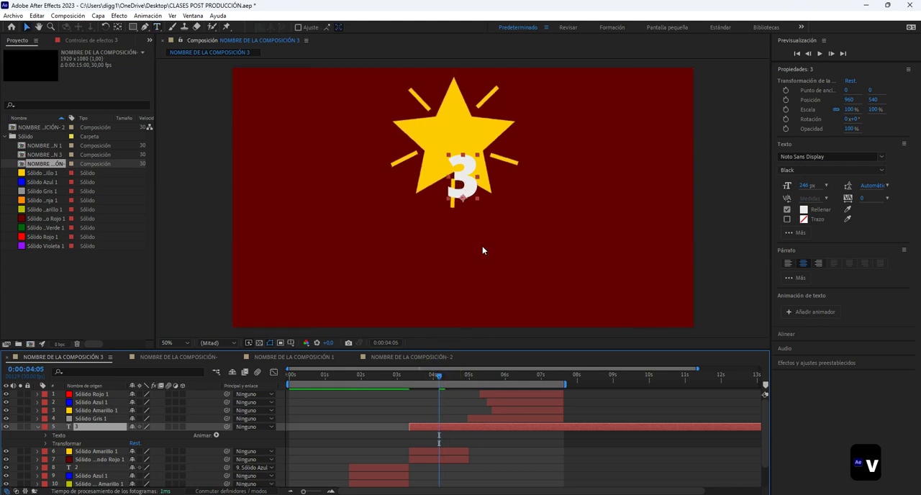
pyautogui.moveTo(467, 190); pyautogui.dragTo(455, 247)
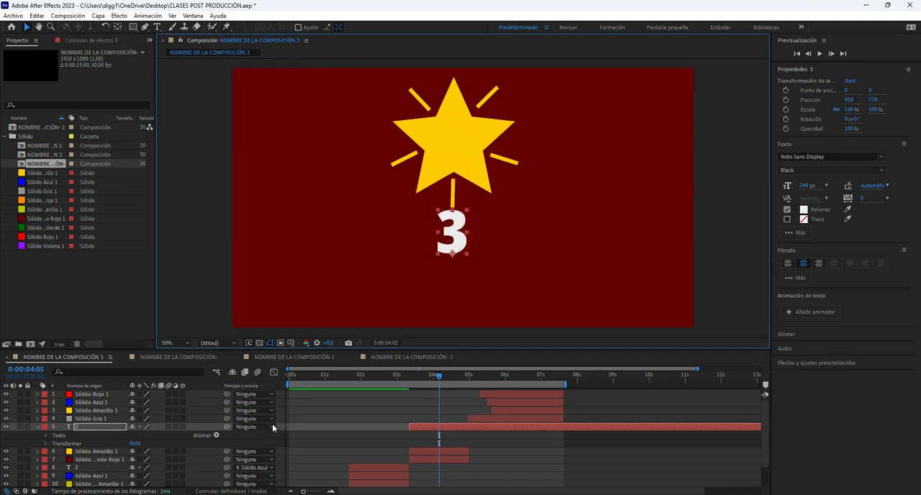
pyautogui.moveTo(228, 427); pyautogui.dragTo(99, 453)
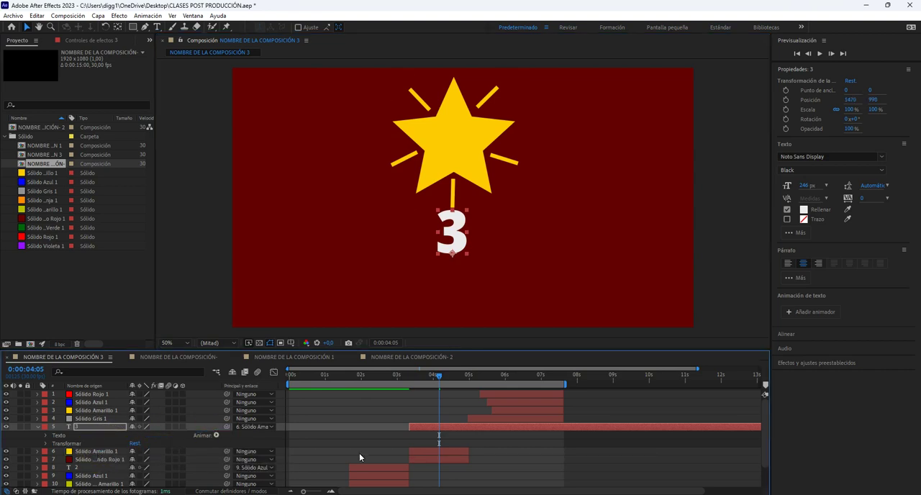
# Preview the animation from 0:00:03:02 to check that the number 3 follows the star.
pyautogui.moveTo(433, 380); pyautogui.dragTo(399, 380)
pyautogui.press('space')
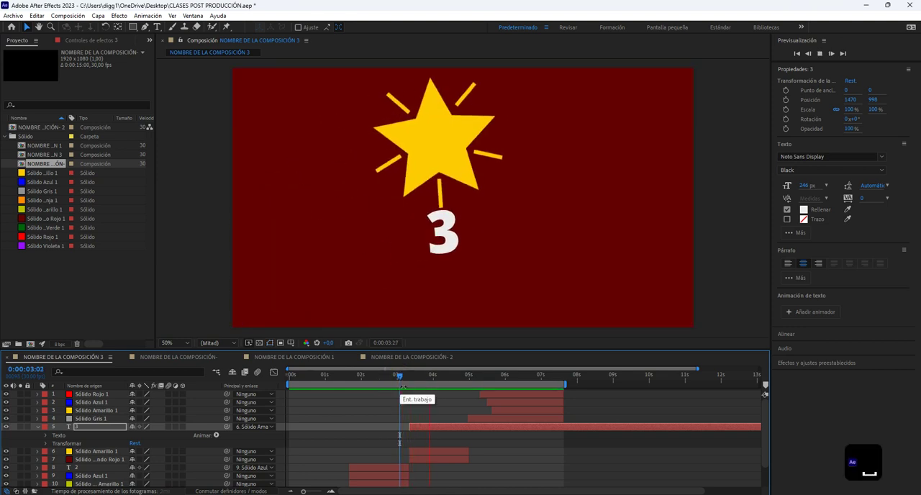
pyautogui.press('space')
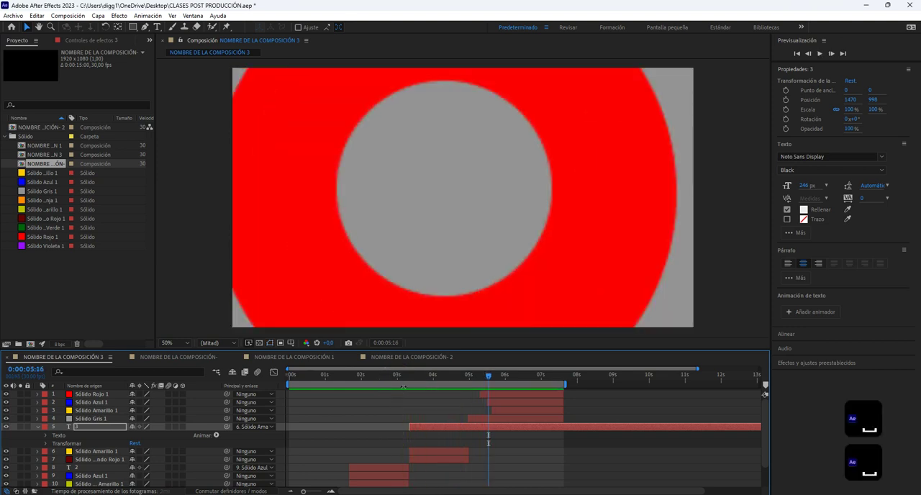
# Split text layer 3 at 0:00:04:29 and delete the part after the cut.
pyautogui.moveTo(411, 377); pyautogui.dragTo(468, 394)
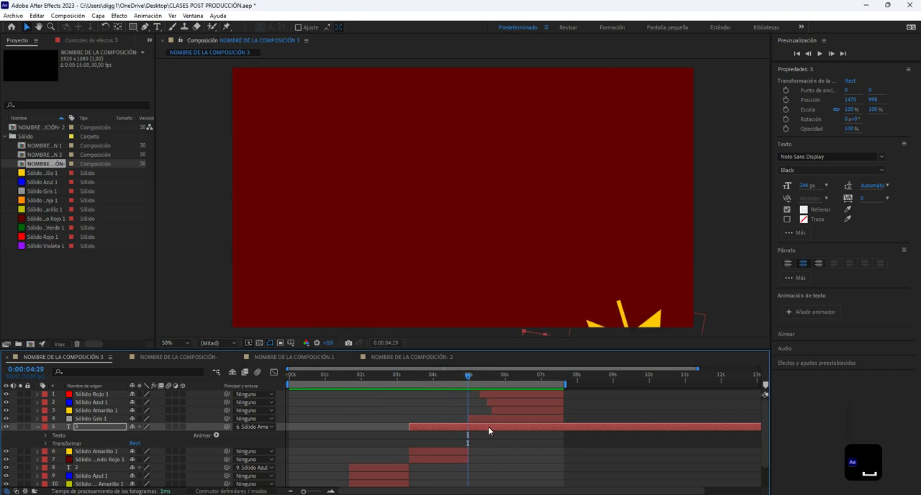
pyautogui.moveTo(465, 373)
pyautogui.mouseDown()
pyautogui.moveTo(475, 376)
pyautogui.moveTo(468, 379)
pyautogui.mouseUp()
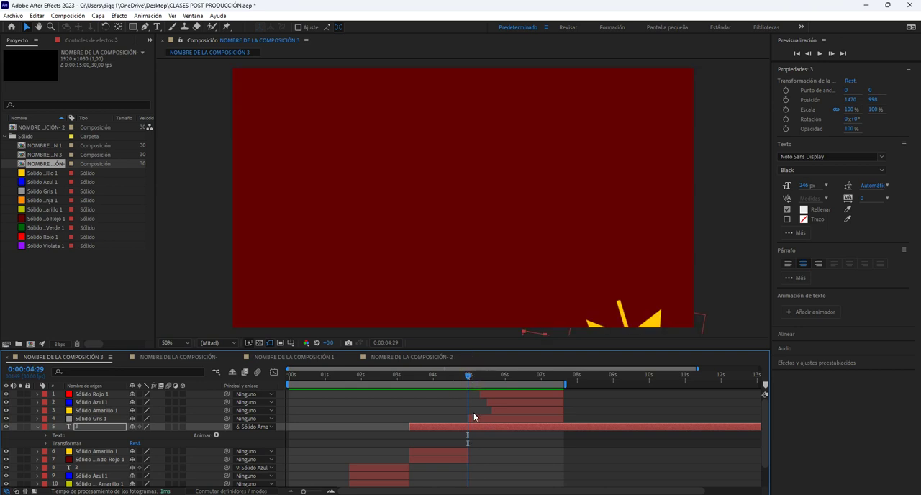
pyautogui.hotkey('ctrl', 'shift', 'd')
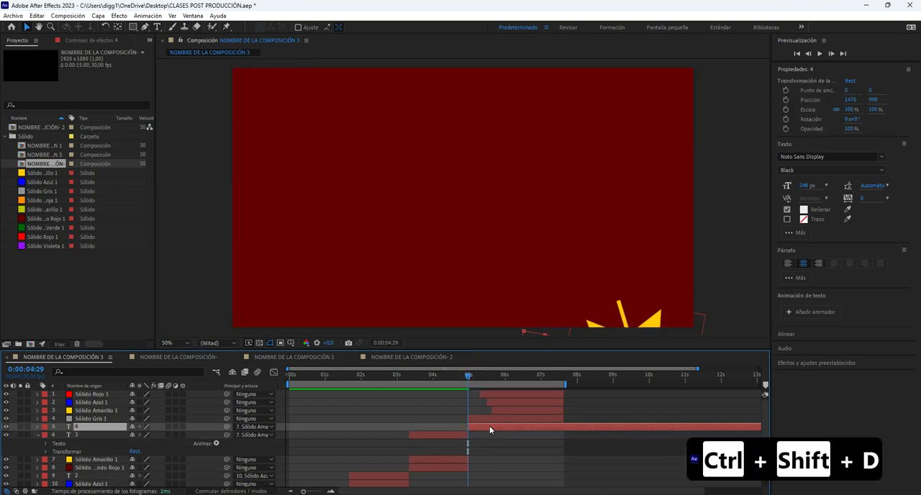
pyautogui.press('Delete')
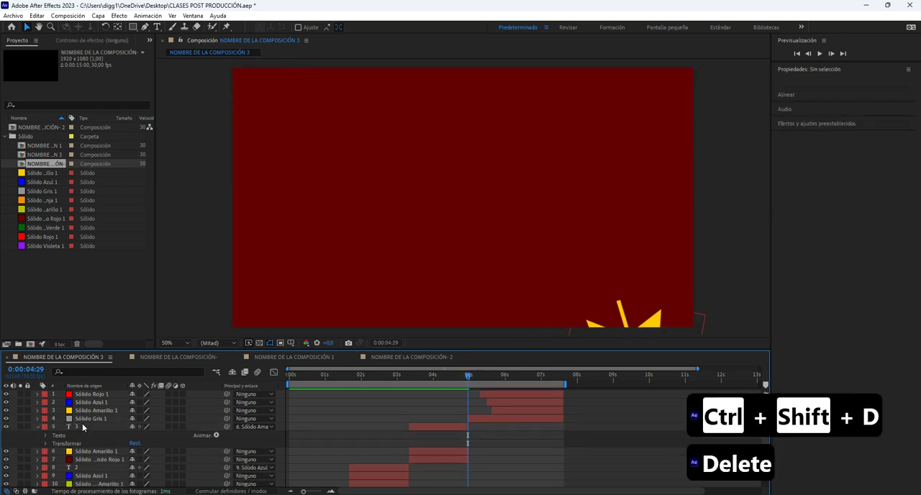
# Preview the whole composition from 0:00:00:00 to check the numbers on the animated shapes.
pyautogui.moveTo(454, 373); pyautogui.dragTo(166, 392)
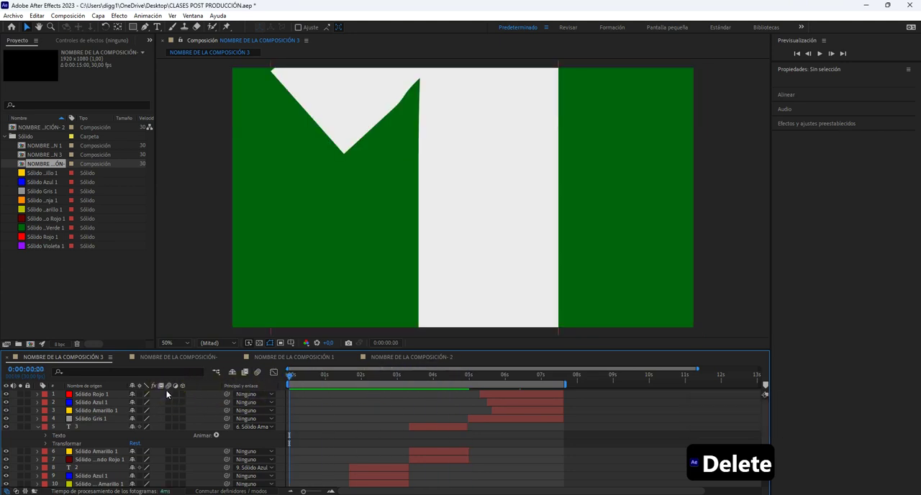
pyautogui.press('space')
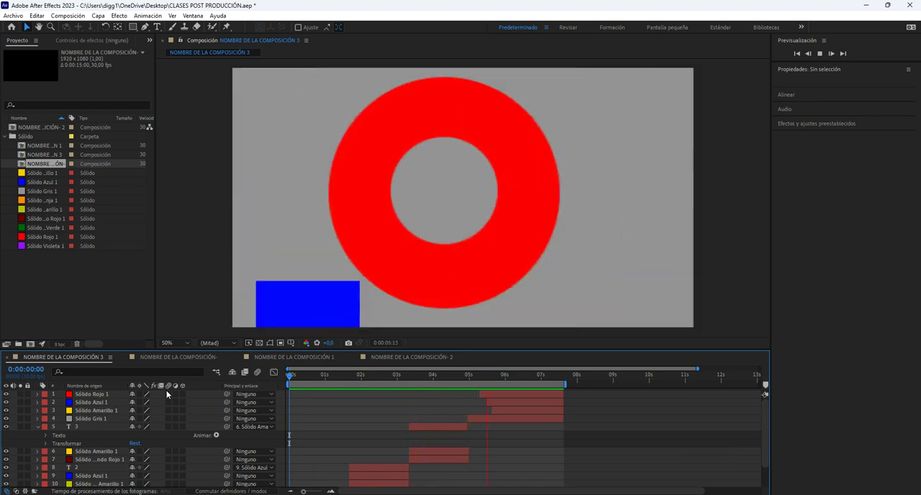
pyautogui.press('space')
pyautogui.press('space')
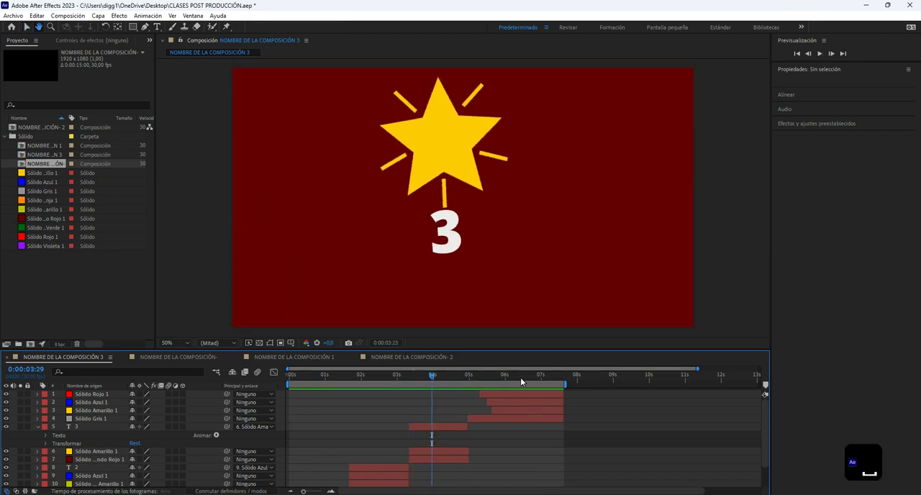
# At 0:00:06:10, create a null object directly above the red ring's layer, Sólido Rojo 1.
pyautogui.moveTo(520, 377)
pyautogui.mouseDown()
pyautogui.moveTo(485, 382)
pyautogui.moveTo(531, 381)
pyautogui.moveTo(517, 381)
pyautogui.mouseUp()
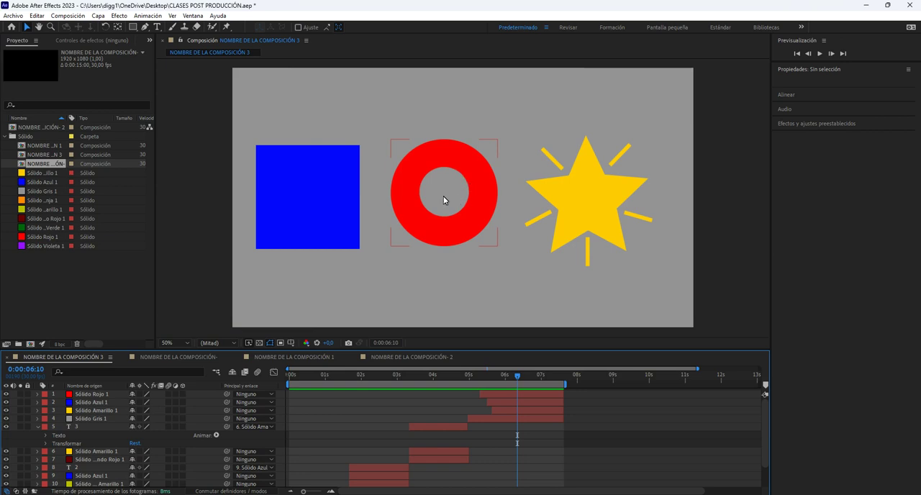
pyautogui.click(91, 395)
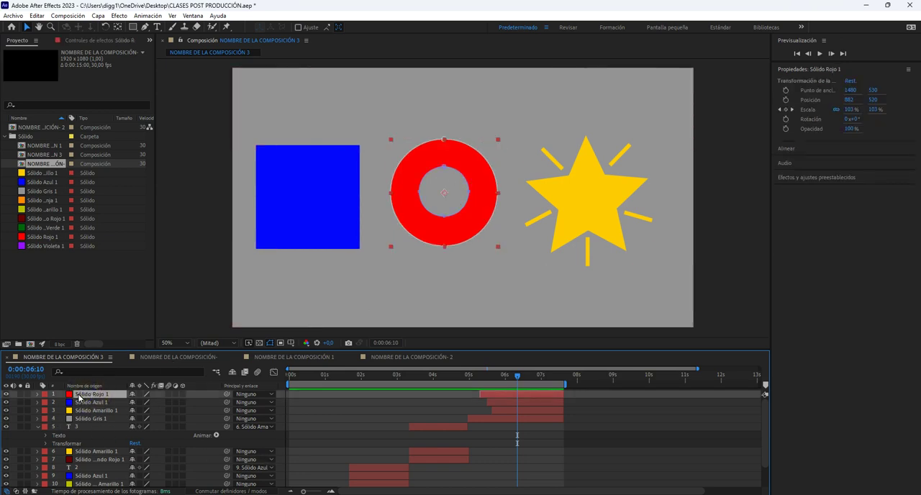
pyautogui.click(98, 16)
pyautogui.moveTo(205, 27)
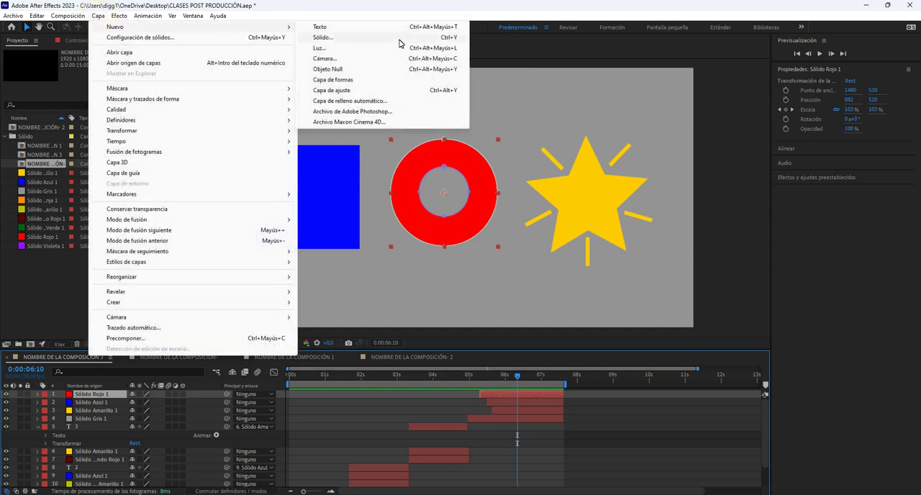
pyautogui.click(344, 70)
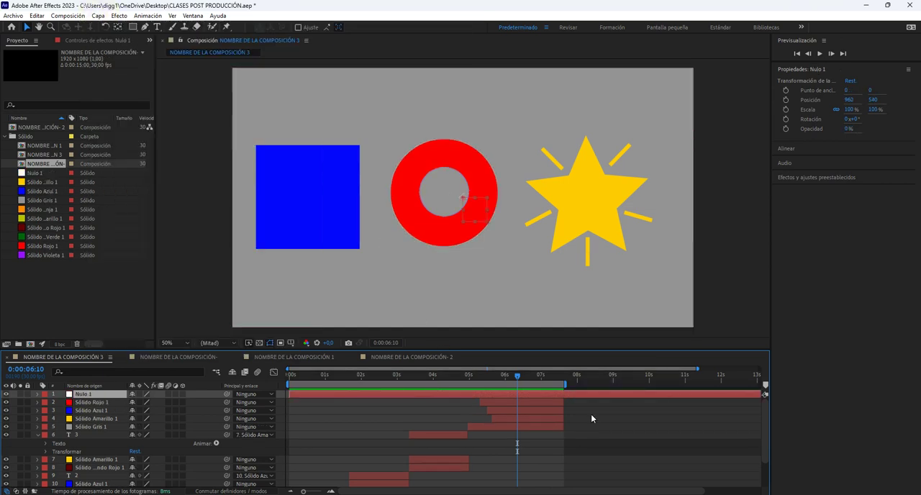
# Move the null object inside the red ring and centre its anchor point at 50, 50.
pyautogui.moveTo(480, 214); pyautogui.dragTo(437, 191)
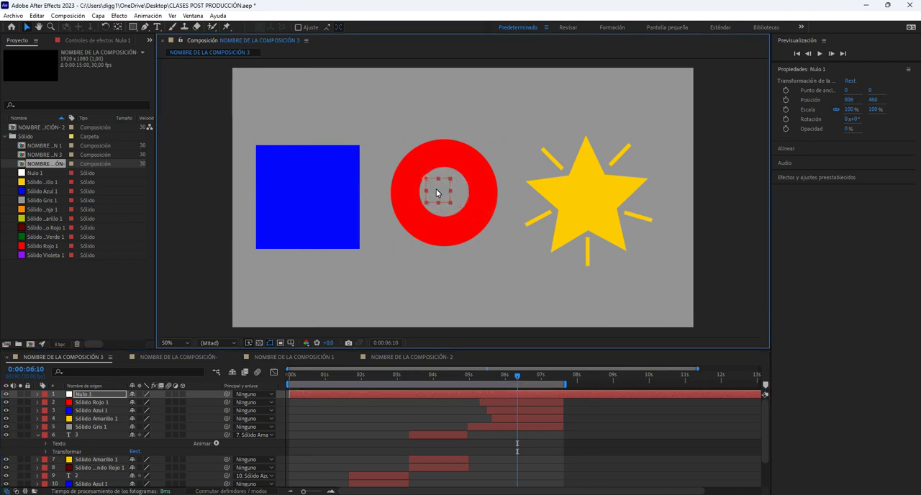
pyautogui.click(118, 28)
pyautogui.moveTo(425, 182); pyautogui.dragTo(447, 201)
pyautogui.press('v')
pyautogui.press('y')
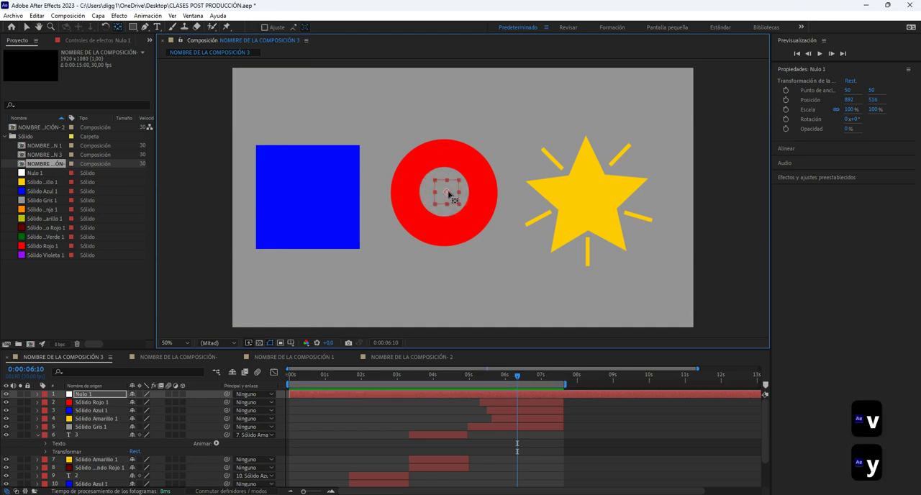
pyautogui.moveTo(447, 193); pyautogui.dragTo(448, 194)
pyautogui.hotkey('ctrl', 'z')
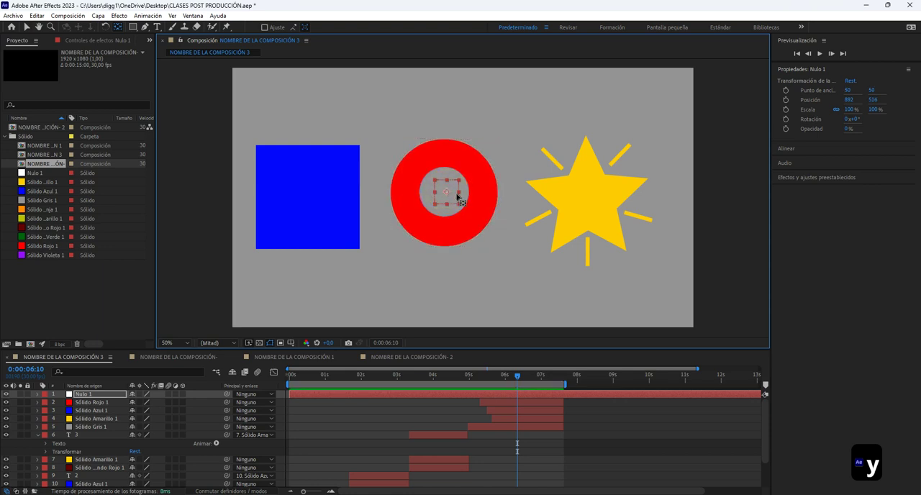
pyautogui.press('v')
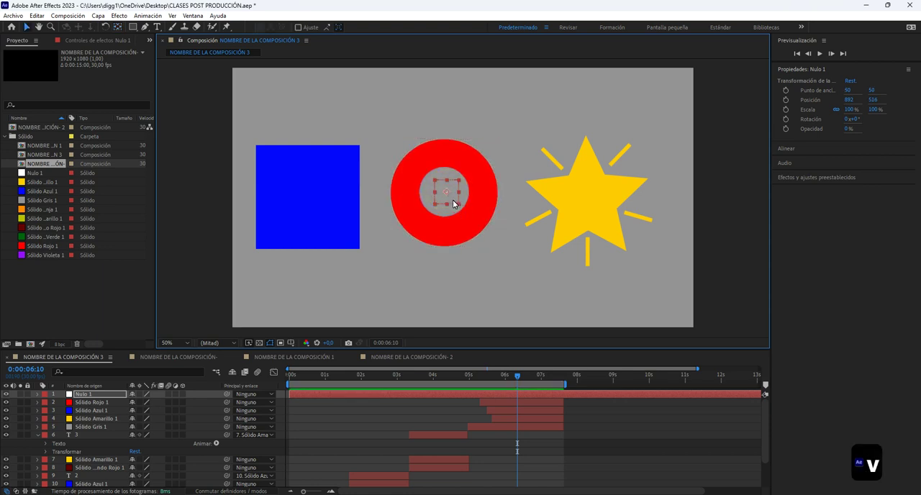
# Fine-tune the null object's position to the red ring's centre, at about 886, 510.
pyautogui.moveTo(454, 202); pyautogui.dragTo(452, 199)
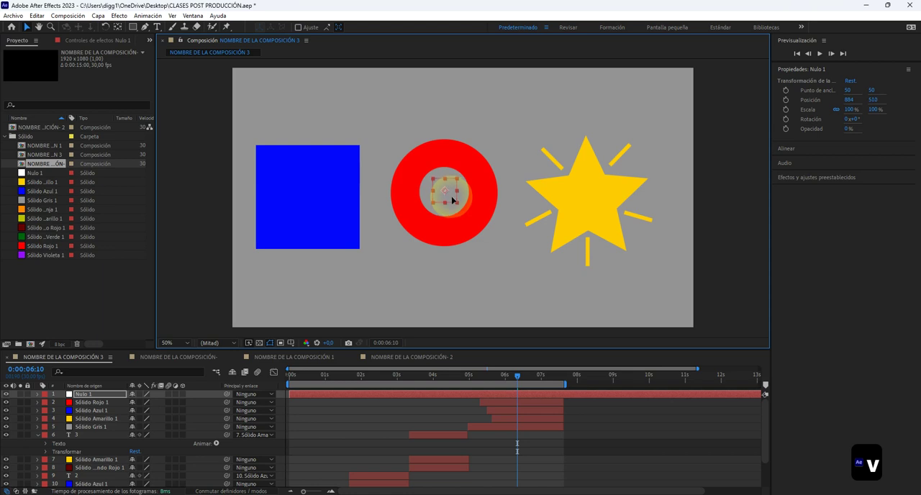
pyautogui.moveTo(452, 200); pyautogui.dragTo(445, 201)
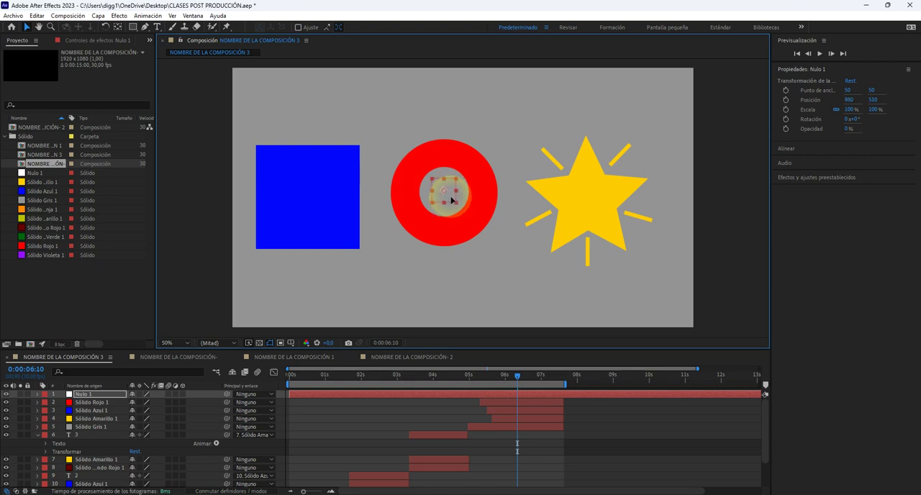
pyautogui.click(478, 183)
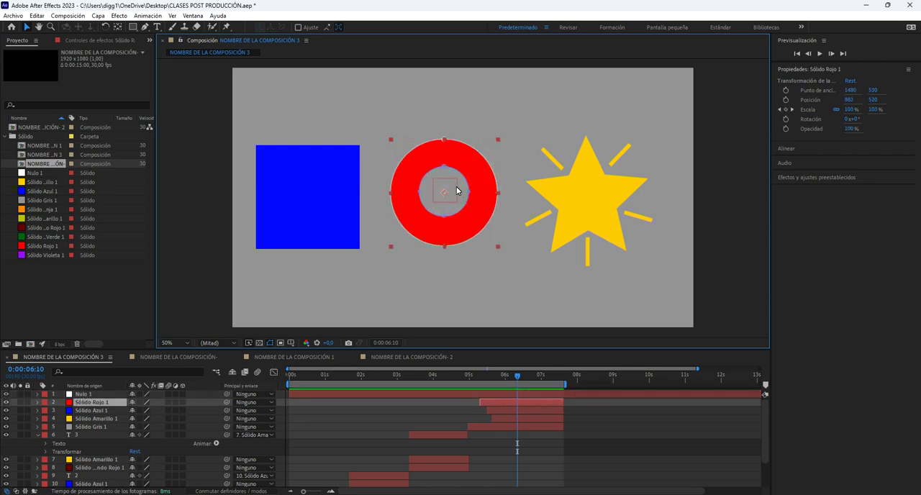
pyautogui.click(95, 394)
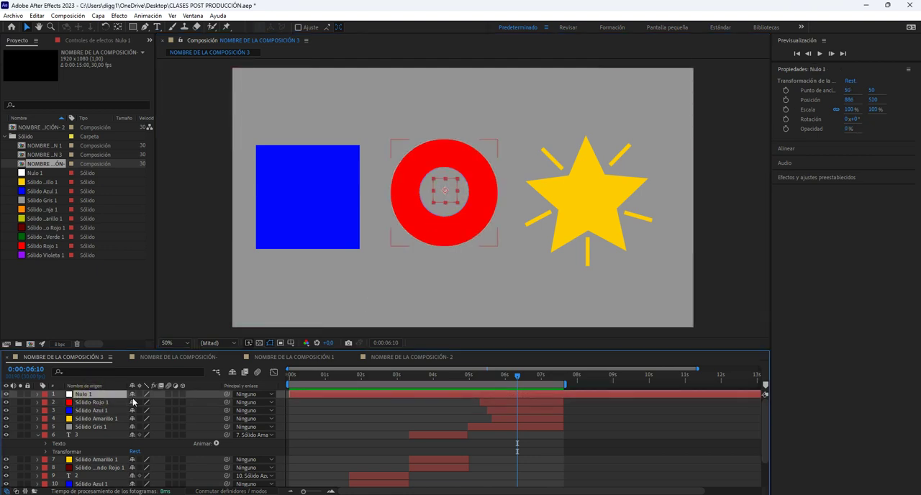
# Parent the top Sólido Rojo 1, Sólido Azul 1 and Sólido Amarillo 1 layers to Nulo 1.
pyautogui.click(92, 402)
pyautogui.keyDown('ctrl'); pyautogui.click(94, 418); pyautogui.keyUp('ctrl')
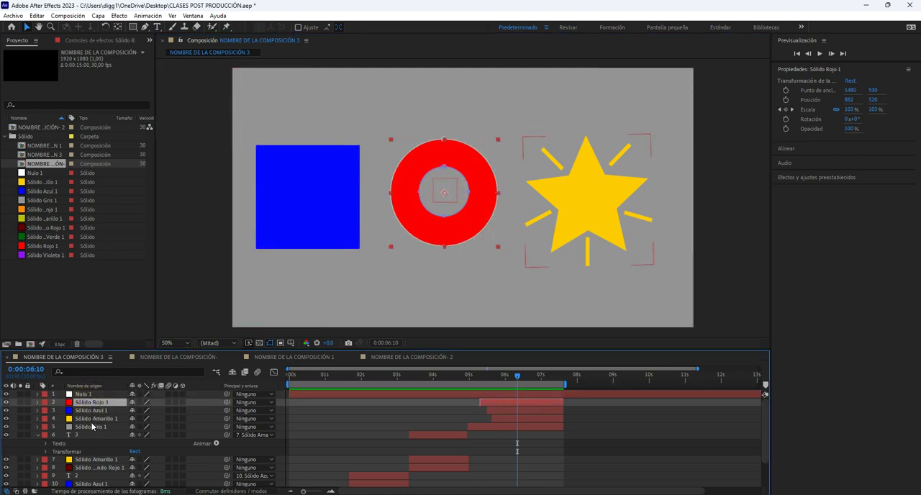
pyautogui.keyDown('ctrl'); pyautogui.click(92, 410); pyautogui.keyUp('ctrl')
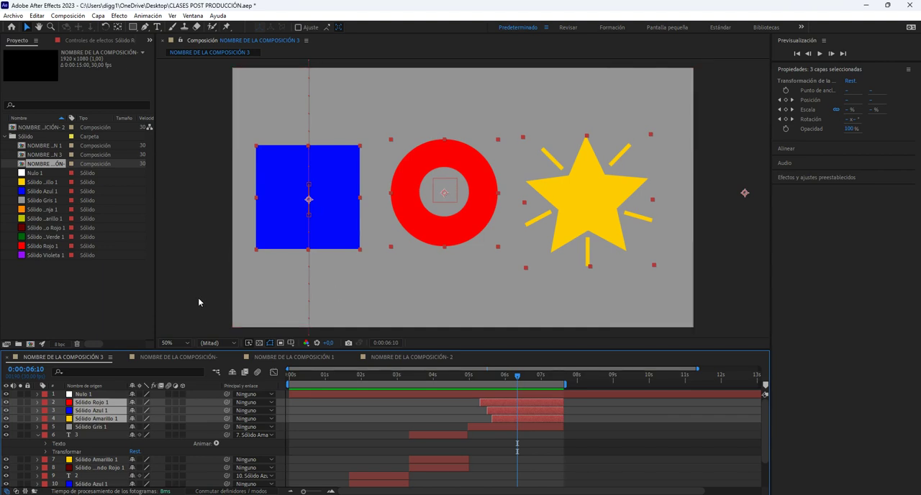
pyautogui.moveTo(228, 405); pyautogui.dragTo(88, 394)
# Rotate Nulo 1 to 6° and set a rotation keyframe at 0:00:04:29.
pyautogui.click(84, 395)
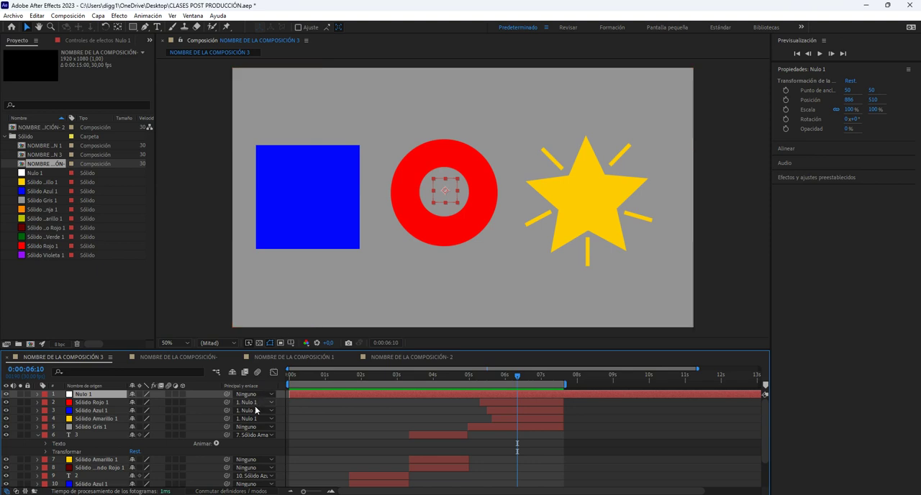
pyautogui.press('r')
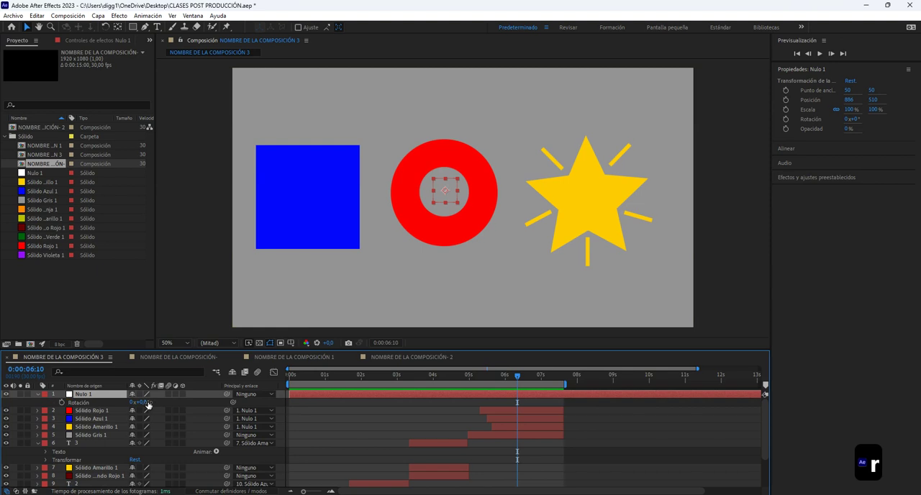
pyautogui.moveTo(140, 401)
pyautogui.mouseDown()
pyautogui.moveTo(294, 411)
pyautogui.moveTo(214, 397)
pyautogui.moveTo(137, 413)
pyautogui.moveTo(151, 411)
pyautogui.mouseUp()
pyautogui.moveTo(485, 379); pyautogui.dragTo(473, 382)
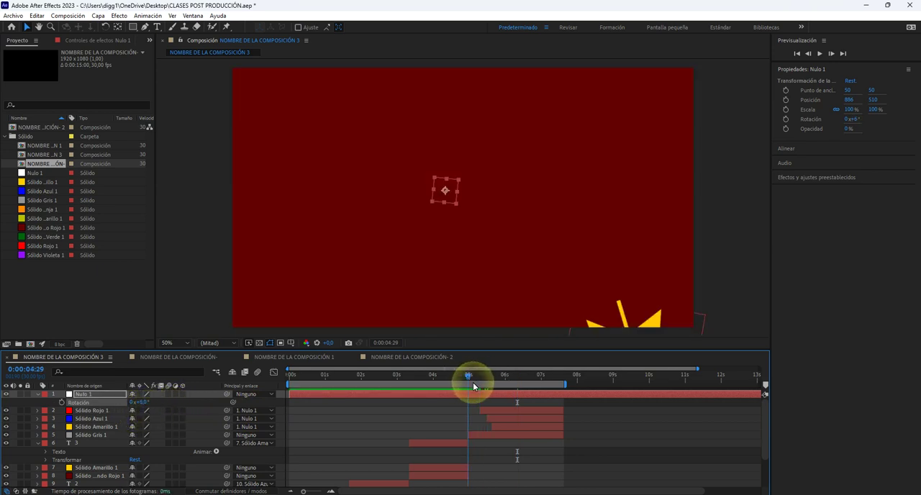
pyautogui.click(62, 403)
# Add a rotation keyframe of -6° to Nulo 1 at 0:00:07:19.
pyautogui.hotkey('ctrl', 'shift', 'Right')
pyautogui.hotkey('ctrl', 'shift', 'Right')
pyautogui.hotkey('ctrl', 'shift', 'Right')
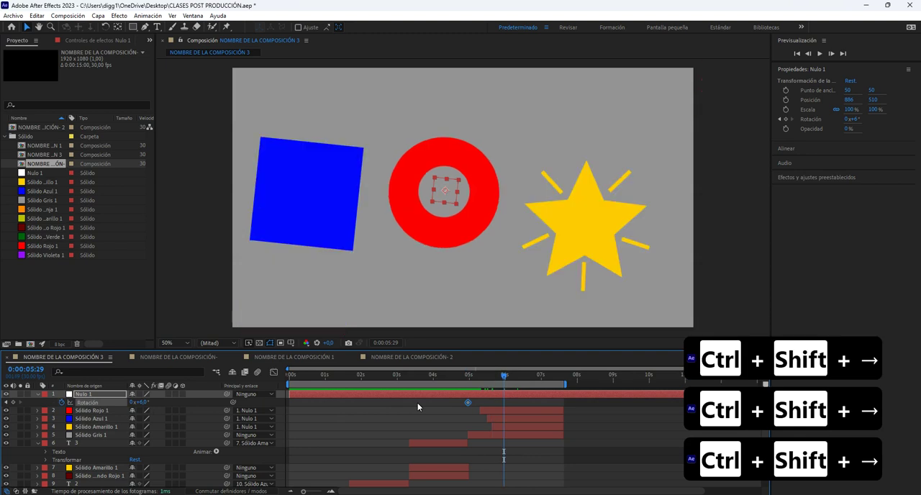
pyautogui.hotkey('ctrl', 'shift', 'Right')
pyautogui.hotkey('ctrl', 'shift', 'Right')
pyautogui.hotkey('ctrl', 'shift', 'Right')
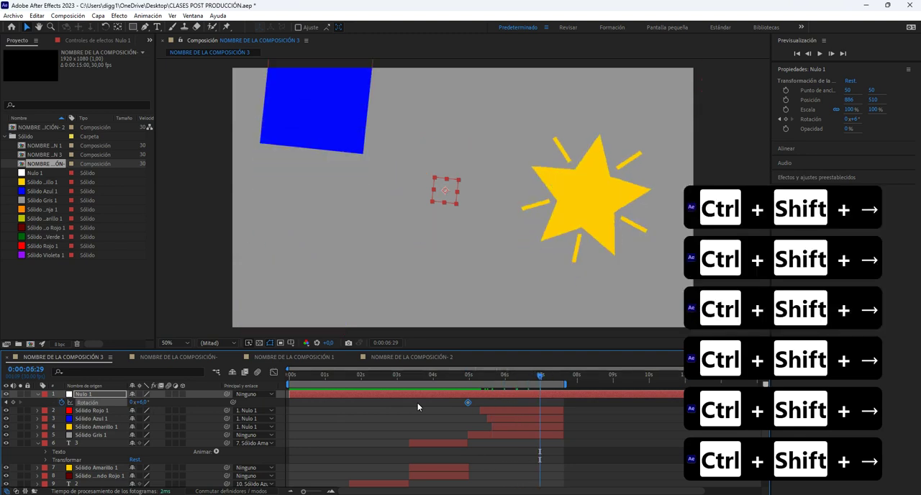
pyautogui.hotkey('ctrl', 'shift', 'Right')
pyautogui.hotkey('ctrl', 'shift', 'Right')
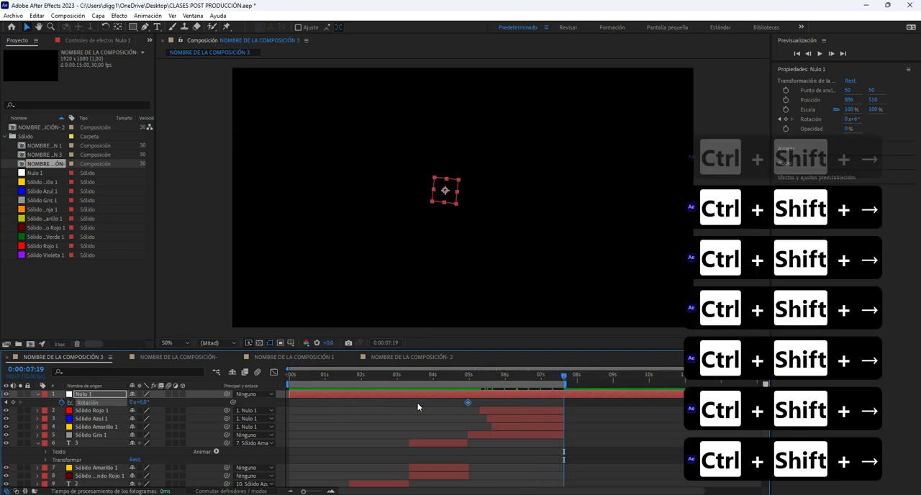
pyautogui.click(146, 402)
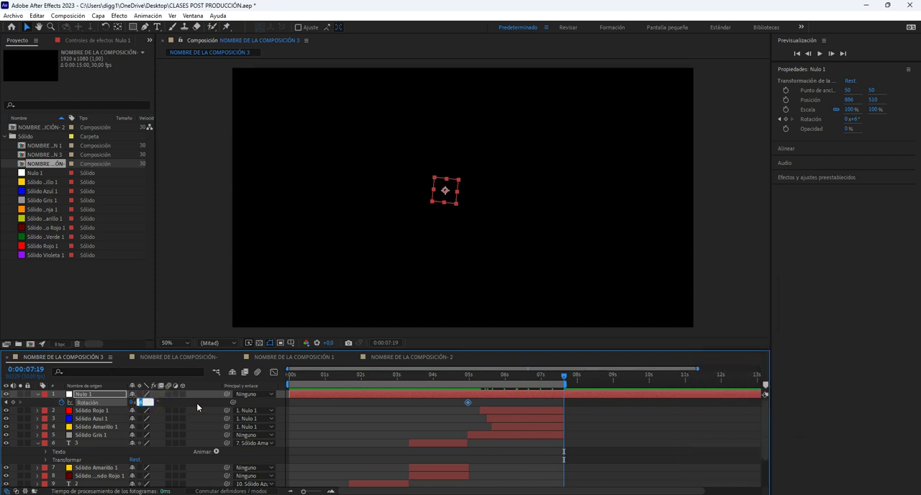
pyautogui.write('-')
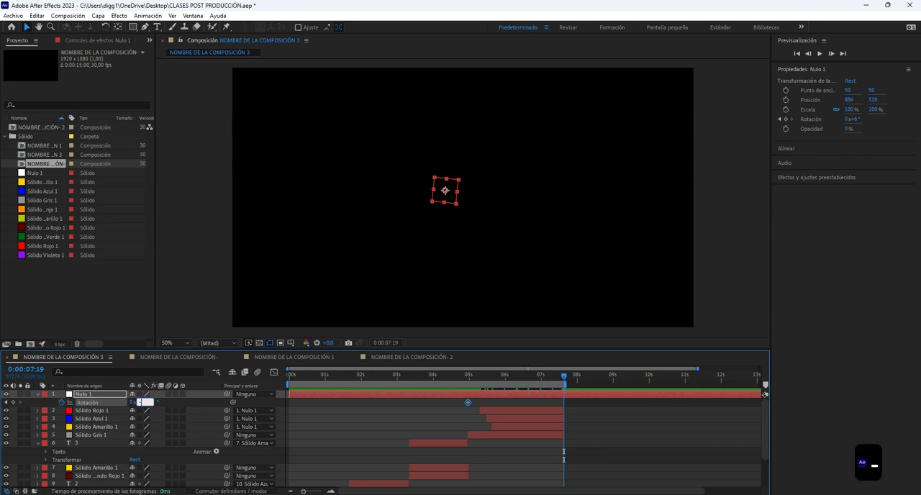
pyautogui.write('6')
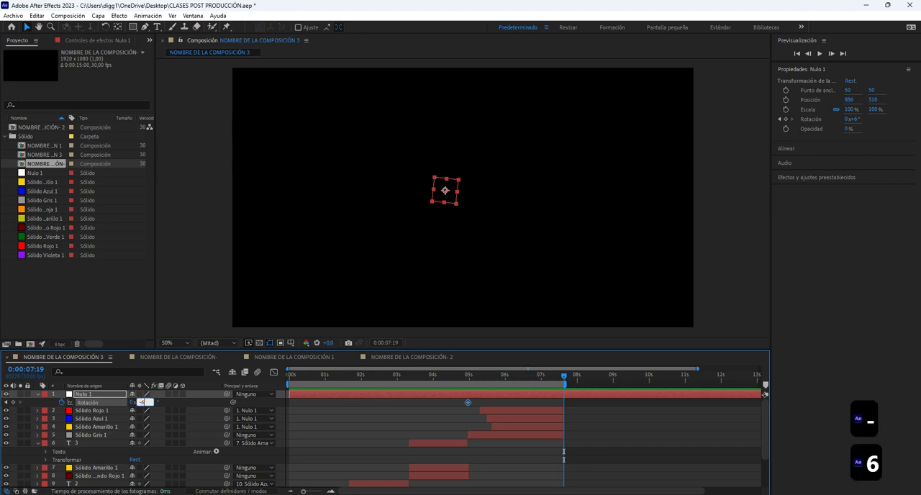
pyautogui.press('Return')
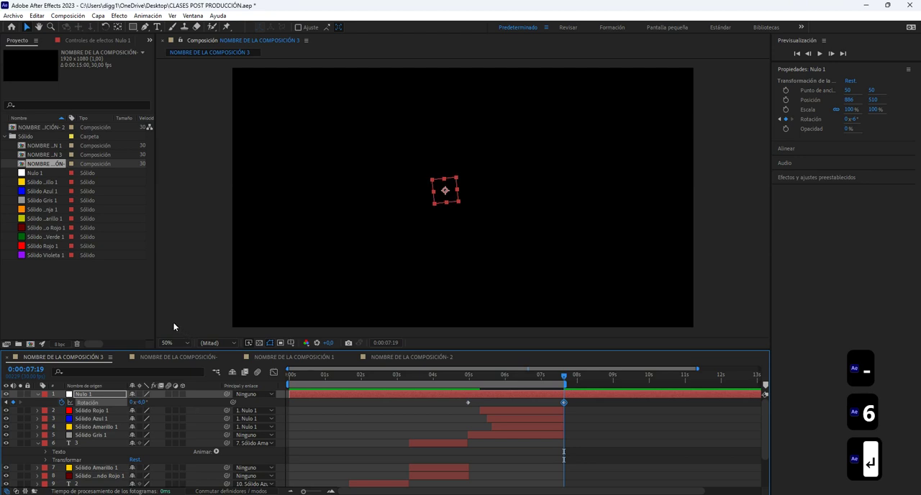
# Play back the composition from the start to review the null-driven rotation.
pyautogui.moveTo(414, 381); pyautogui.dragTo(255, 381)
pyautogui.press('space')
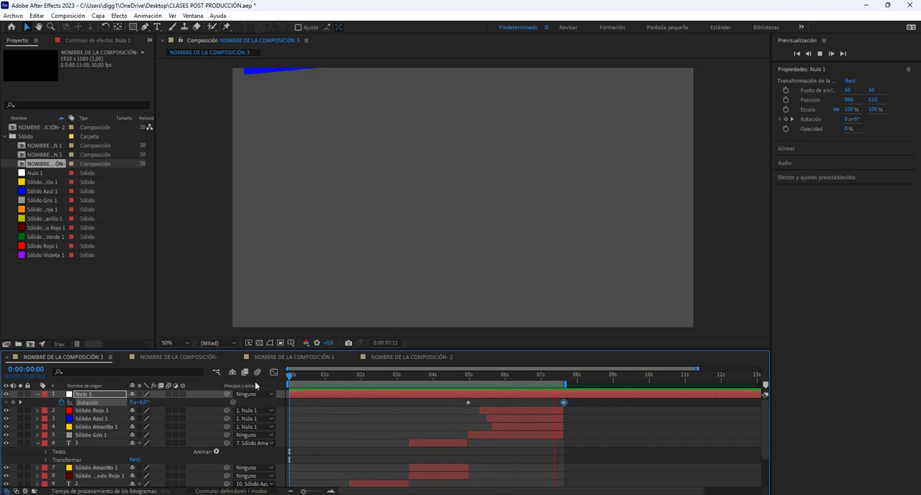
pyautogui.press('space')
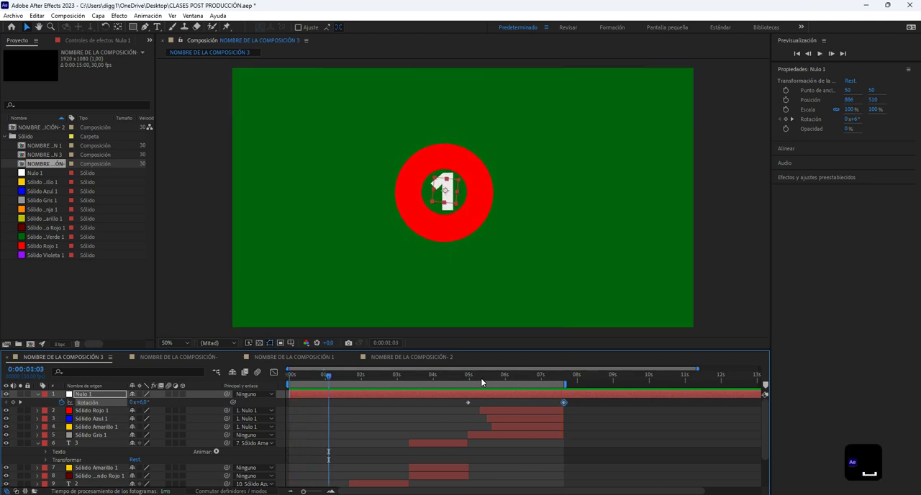
# Set Nulo 1's rotation keyframes to 20° at 0:00:04:29 and -20° at 0:00:07:19.
pyautogui.moveTo(482, 383)
pyautogui.mouseDown()
pyautogui.moveTo(536, 382)
pyautogui.moveTo(472, 382)
pyautogui.mouseUp()
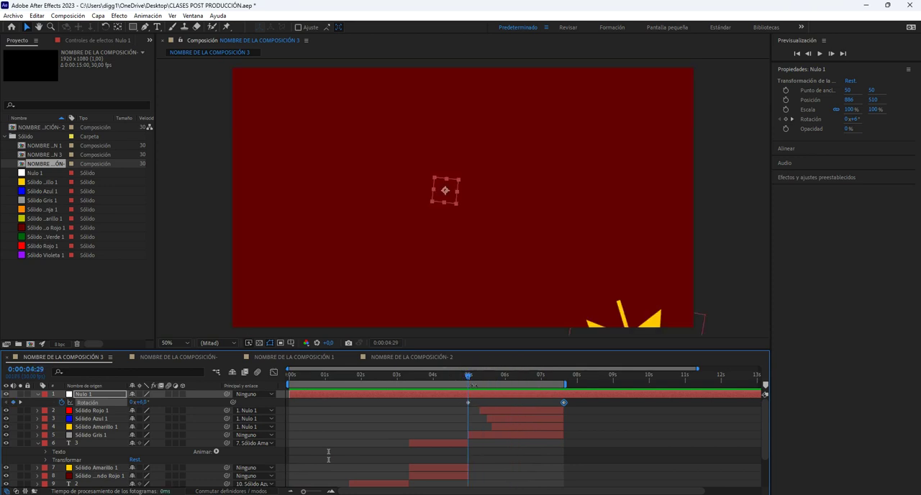
pyautogui.moveTo(147, 407); pyautogui.dragTo(148, 404)
pyautogui.click(144, 402)
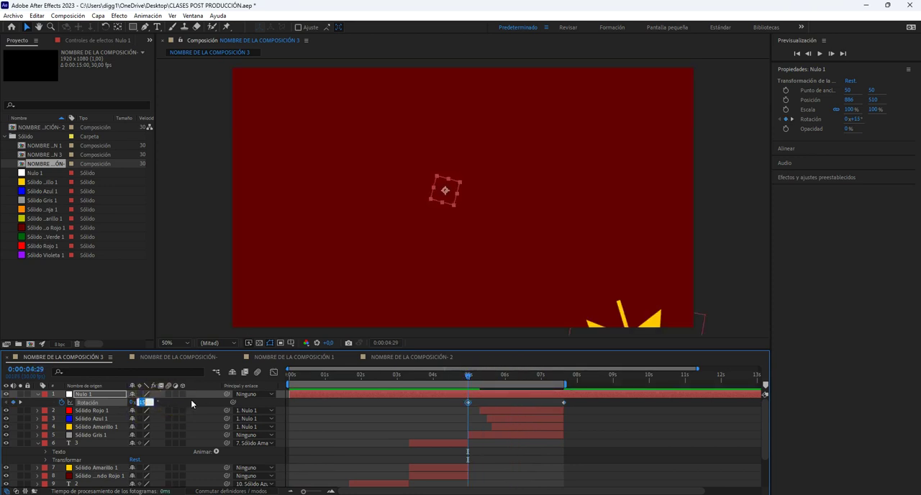
pyautogui.write('20')
pyautogui.press('Return')
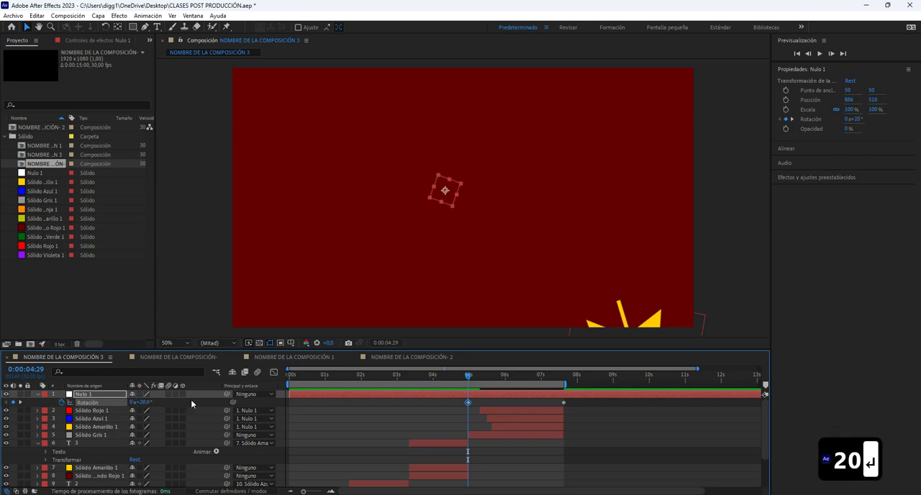
pyautogui.click(18, 403)
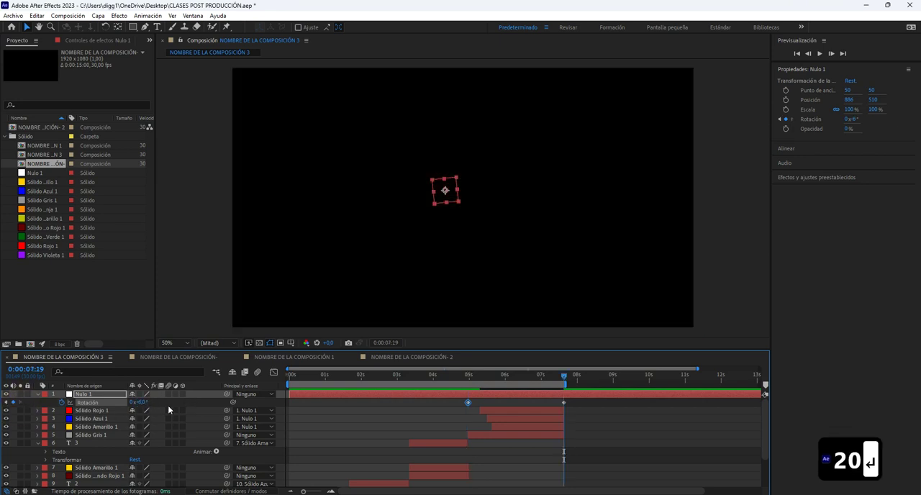
pyautogui.click(146, 404)
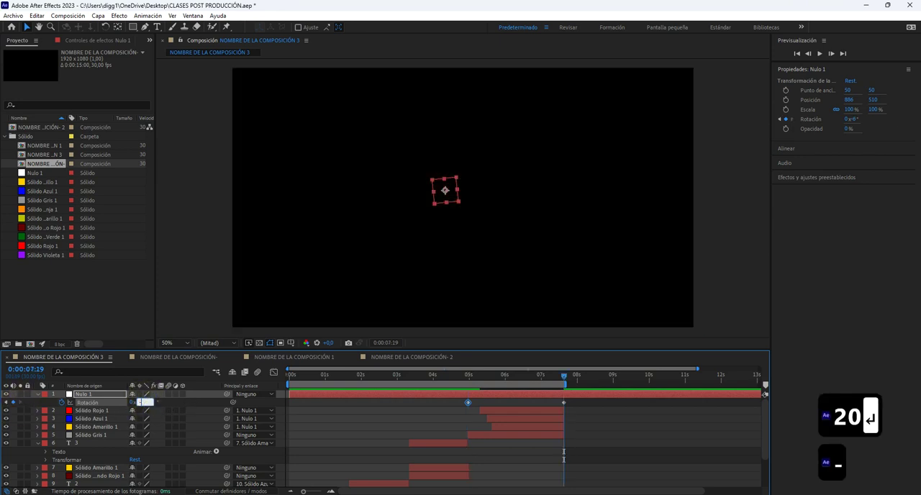
pyautogui.write('-20')
pyautogui.press('Return')
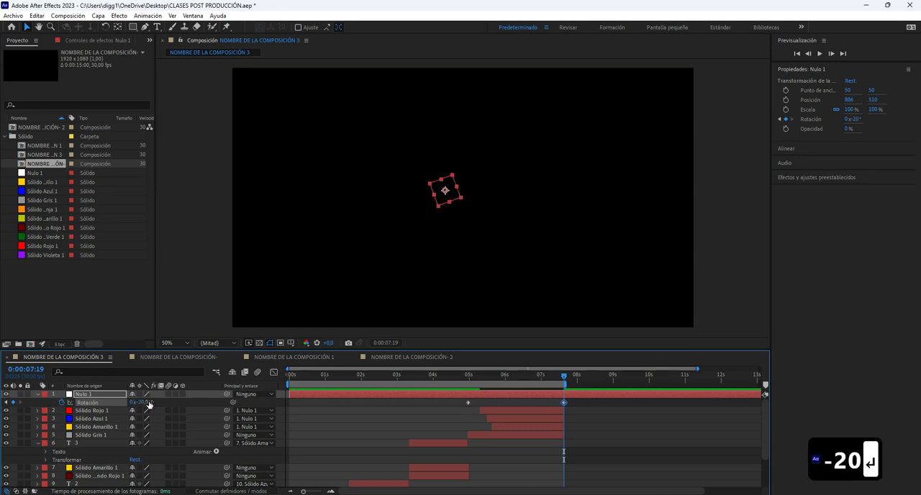
# Preview the composition to examine the wider rotation of the three shapes.
pyautogui.click(404, 383)
pyautogui.press('space')
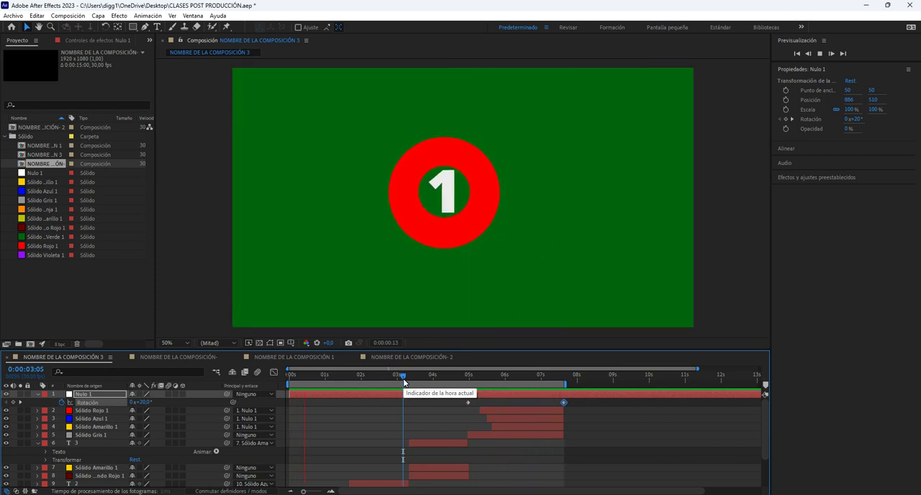
pyautogui.press('space')
# Delete Nulo 1's rotation keyframe at 0:00:07:19 and set the one at 0:00:04:29 to 45°.
pyautogui.moveTo(467, 375); pyautogui.dragTo(529, 388)
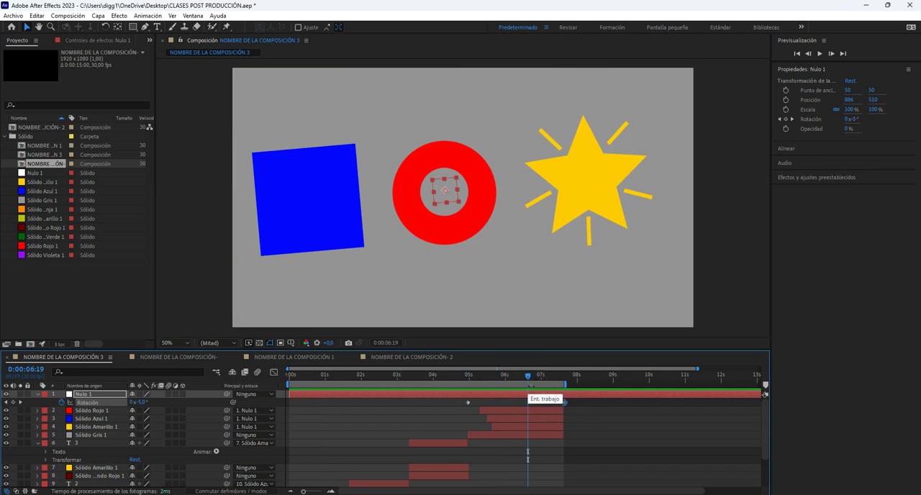
pyautogui.press('BackSpace')
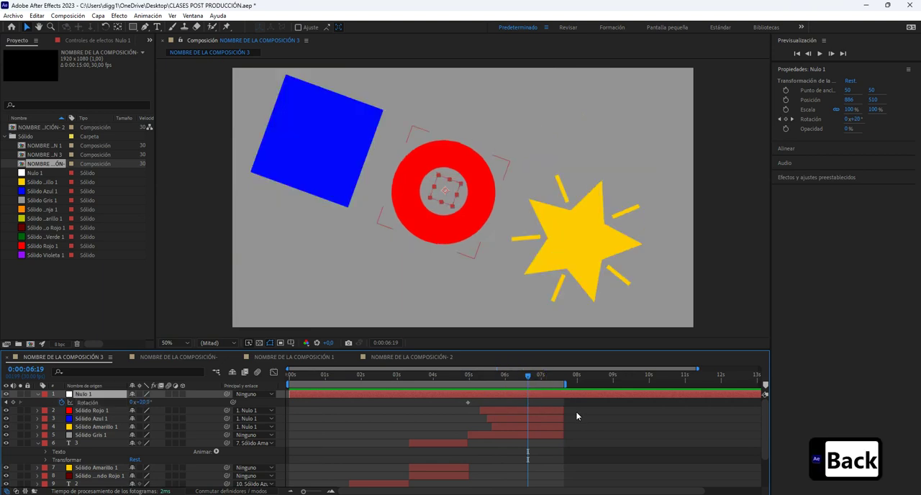
pyautogui.moveTo(494, 375); pyautogui.dragTo(469, 375)
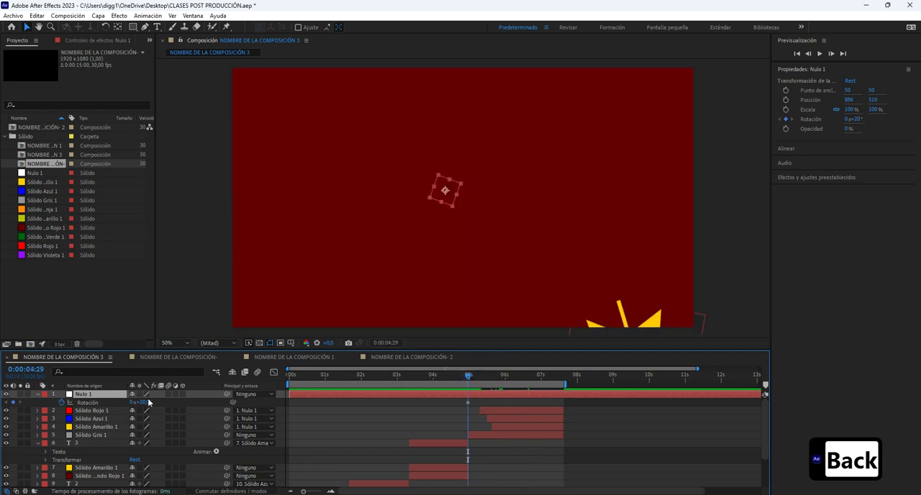
pyautogui.moveTo(143, 403); pyautogui.dragTo(166, 401)
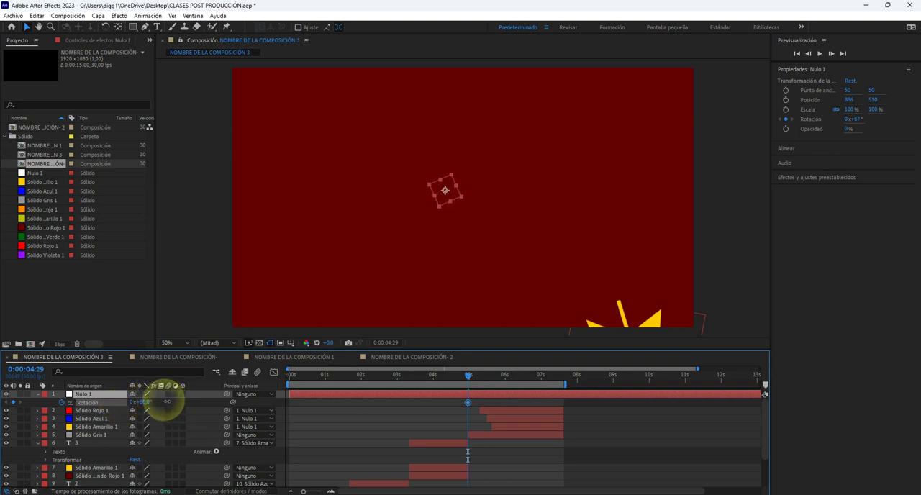
pyautogui.click(147, 402)
pyautogui.write('45')
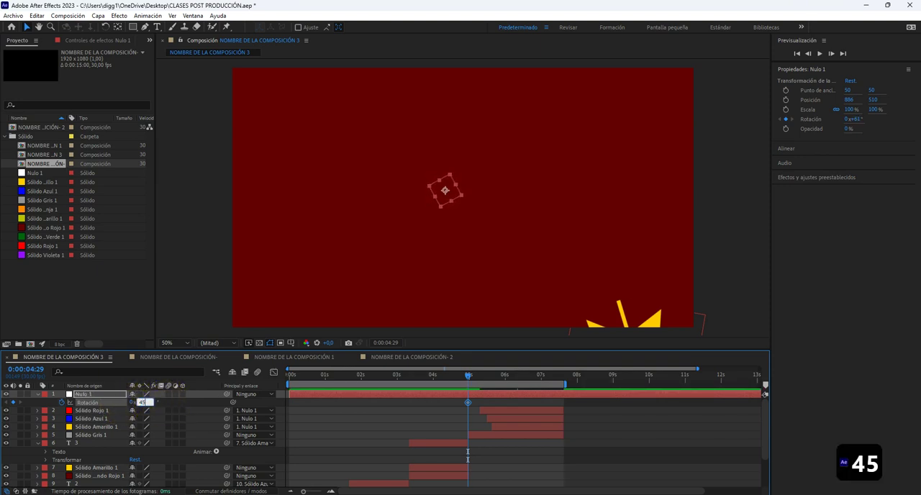
pyautogui.press('Return')
# Shift Nulo 1's 45° rotation keyframe to 0:00:05:09 and add a 0° rotation keyframe at 0:00:05:19.
pyautogui.hotkey('ctrl', 'shift', 'Right')
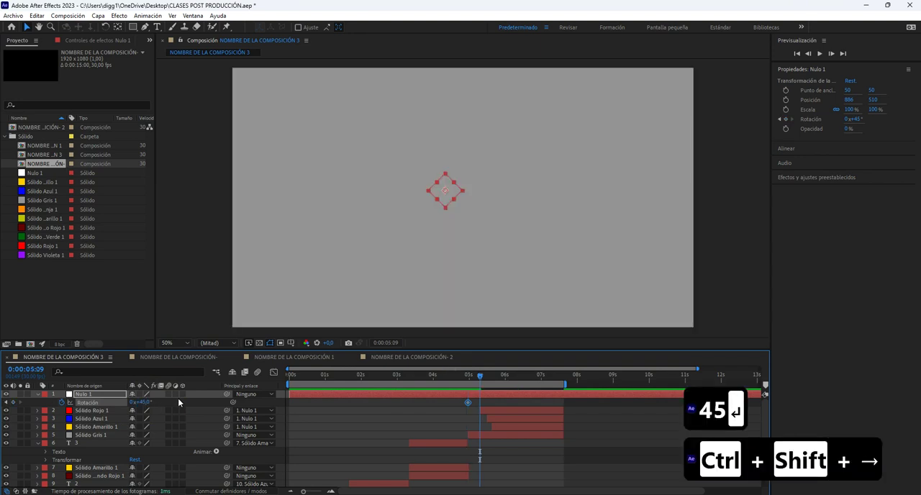
pyautogui.hotkey('ctrl', 'shift', 'Right')
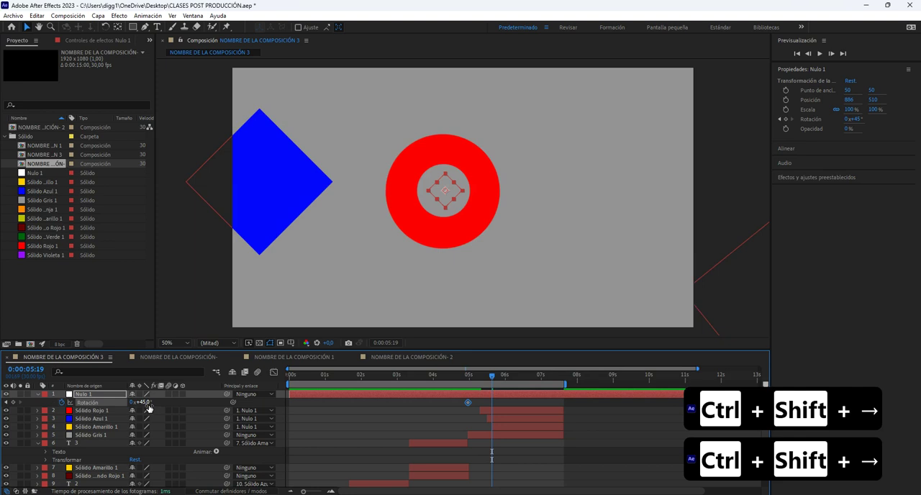
pyautogui.click(479, 374)
pyautogui.moveTo(468, 404); pyautogui.dragTo(479, 403)
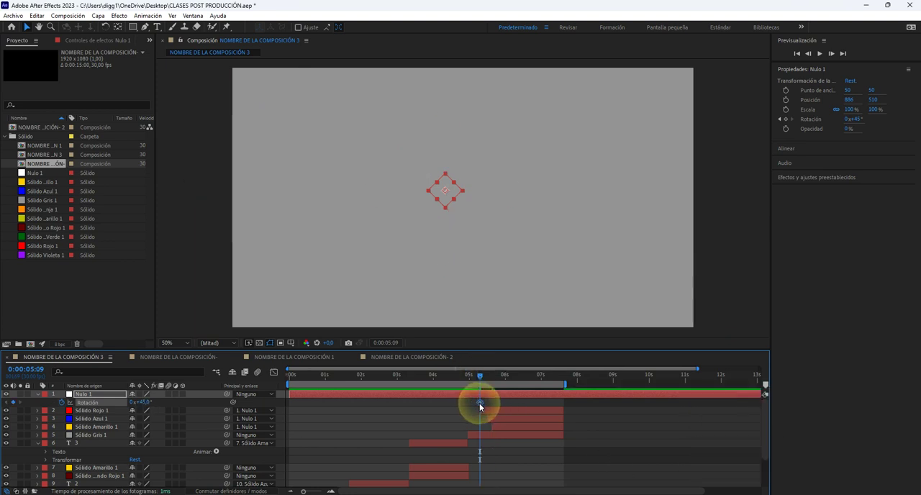
pyautogui.hotkey('ctrl', 'shift', 'Right')
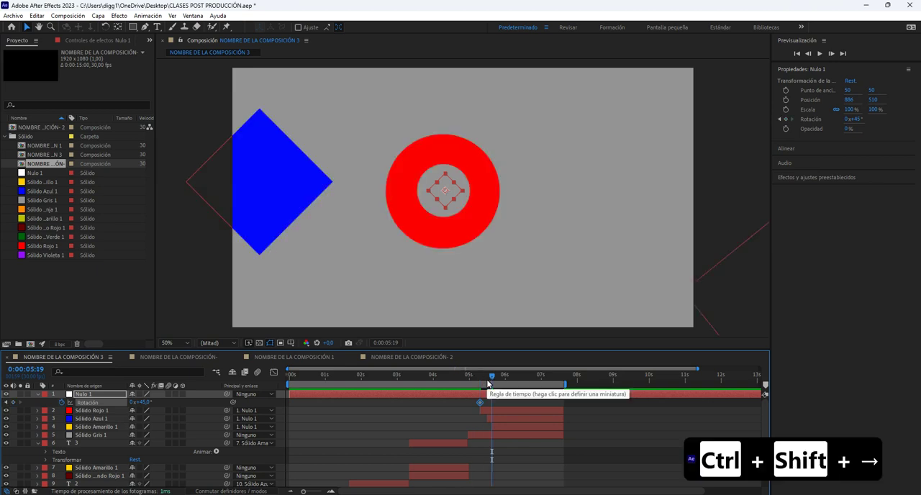
pyautogui.click(146, 402)
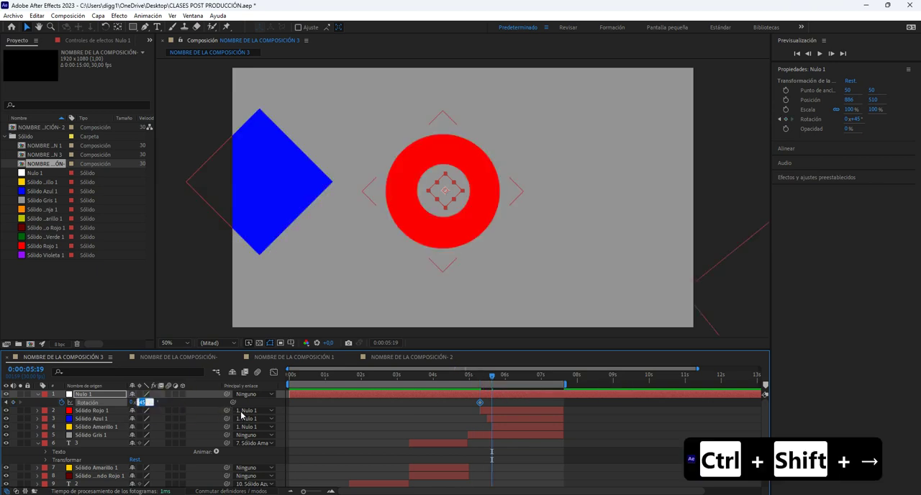
pyautogui.write('0')
pyautogui.press('Return')
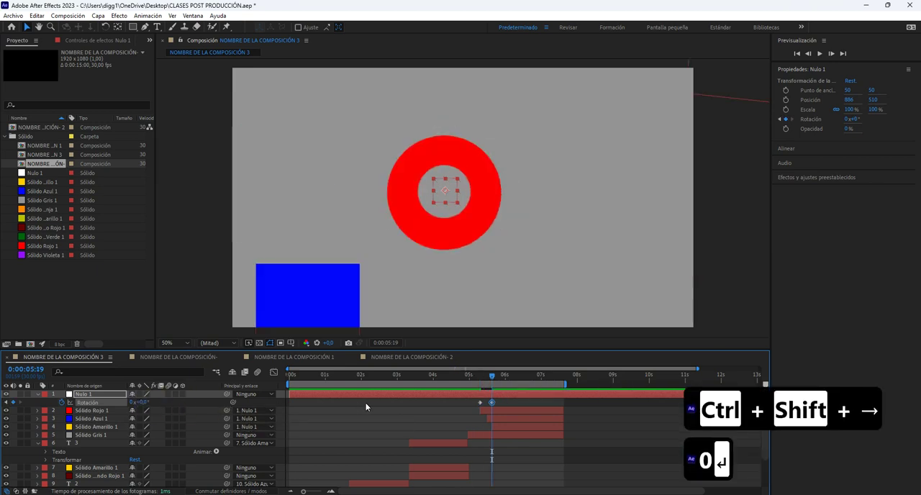
# Delay Nulo 1's 0° rotation keyframe to 0:00:05:29 and preview the shapes' entrance.
pyautogui.moveTo(492, 375)
pyautogui.mouseDown()
pyautogui.moveTo(479, 377)
pyautogui.moveTo(504, 380)
pyautogui.moveTo(491, 385)
pyautogui.mouseUp()
pyautogui.hotkey('ctrl', 'shift', 'Right')
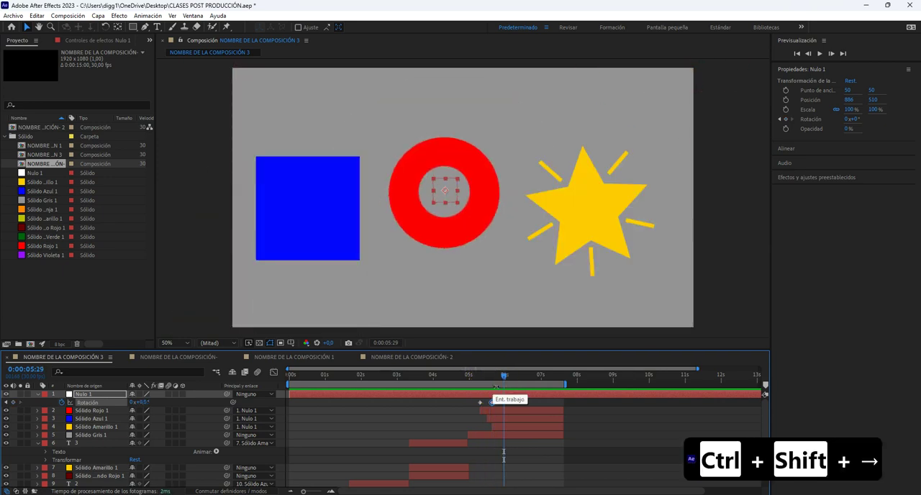
pyautogui.click(504, 379)
pyautogui.moveTo(503, 376); pyautogui.dragTo(471, 374)
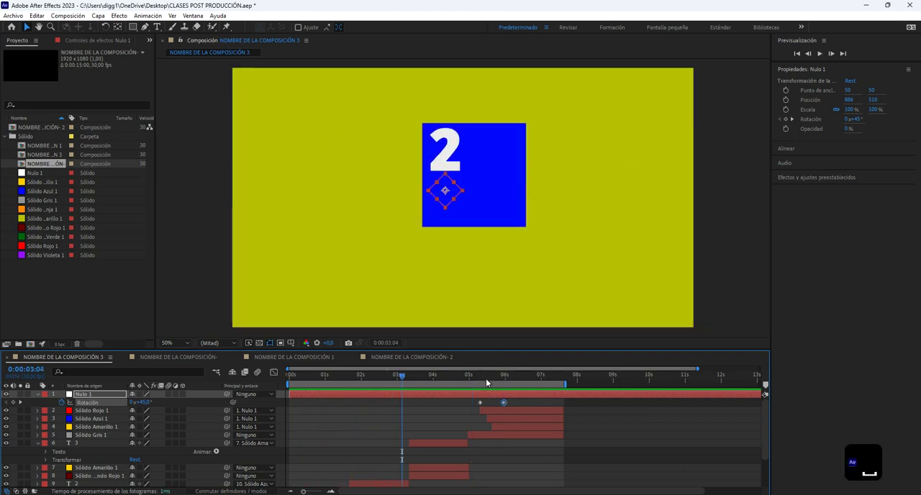
pyautogui.moveTo(487, 378); pyautogui.dragTo(506, 378)
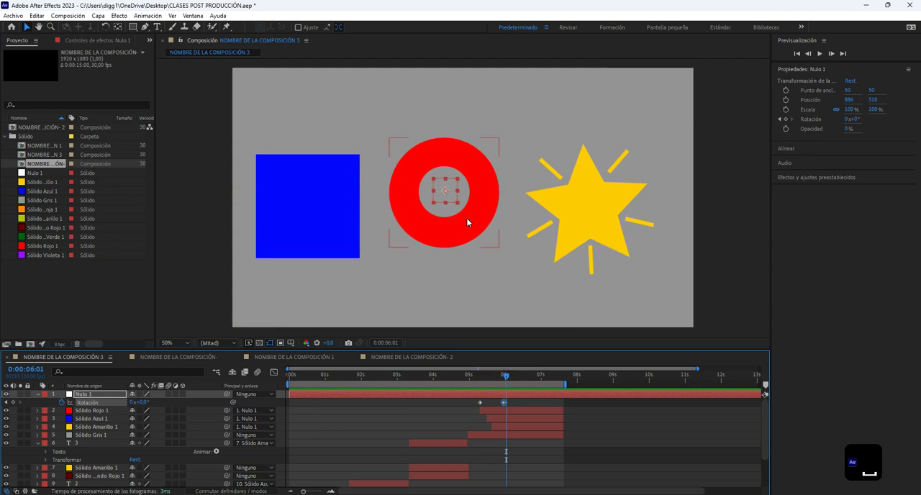
# Move Nulo 1 with its parented shapes to about 938, 278 and delete both of its rotation keyframes.
pyautogui.moveTo(455, 202); pyautogui.dragTo(469, 147)
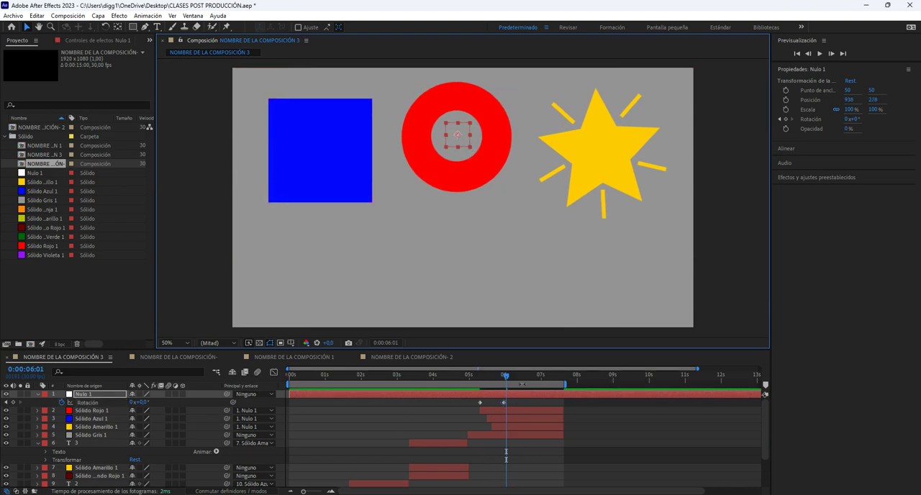
pyautogui.moveTo(434, 405); pyautogui.dragTo(499, 406)
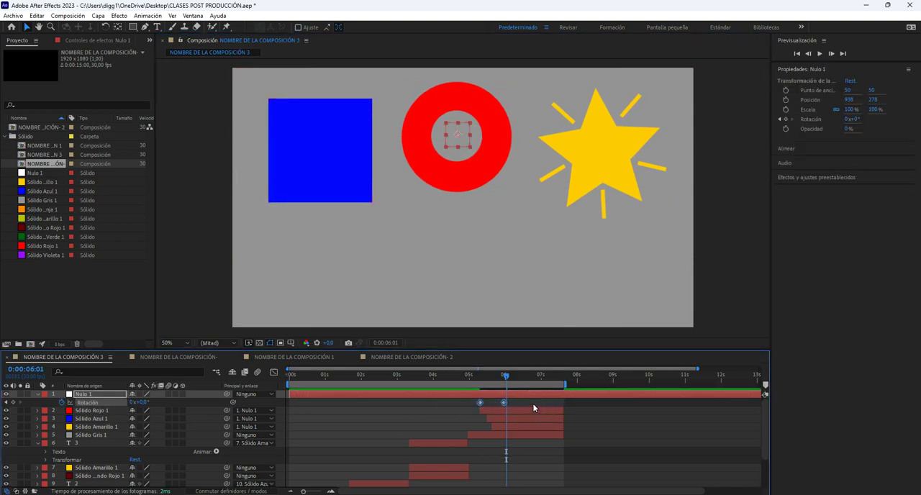
pyautogui.press('BackSpace')
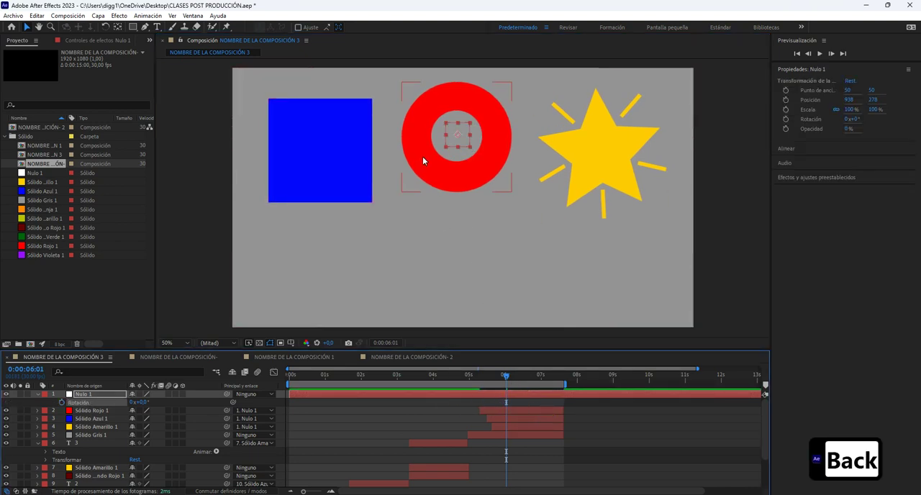
# Reposition Nulo 1 to about 962, 482 and scrub ahead to 0:00:06:22 to check the shapes.
pyautogui.moveTo(461, 132); pyautogui.dragTo(466, 185)
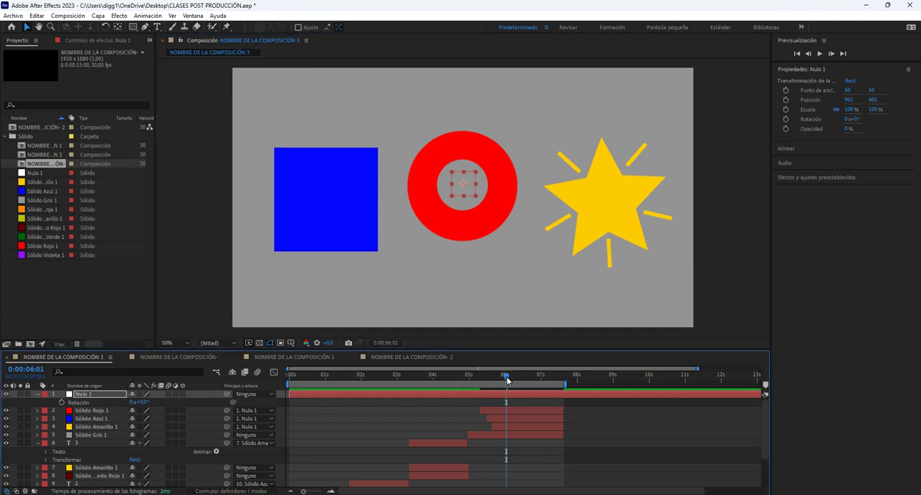
pyautogui.moveTo(506, 380); pyautogui.dragTo(533, 383)
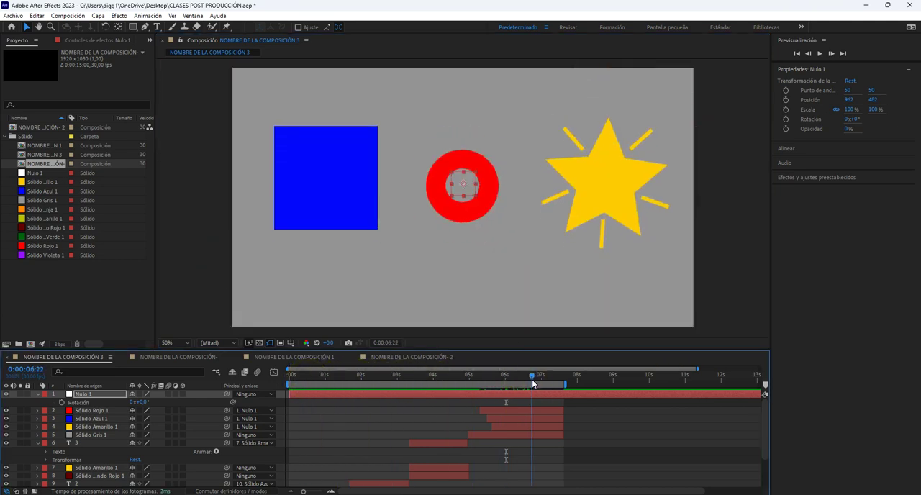
# Move Nulo 1 with its parented shapes to about 906, 544.
pyautogui.moveTo(469, 193); pyautogui.dragTo(472, 217)
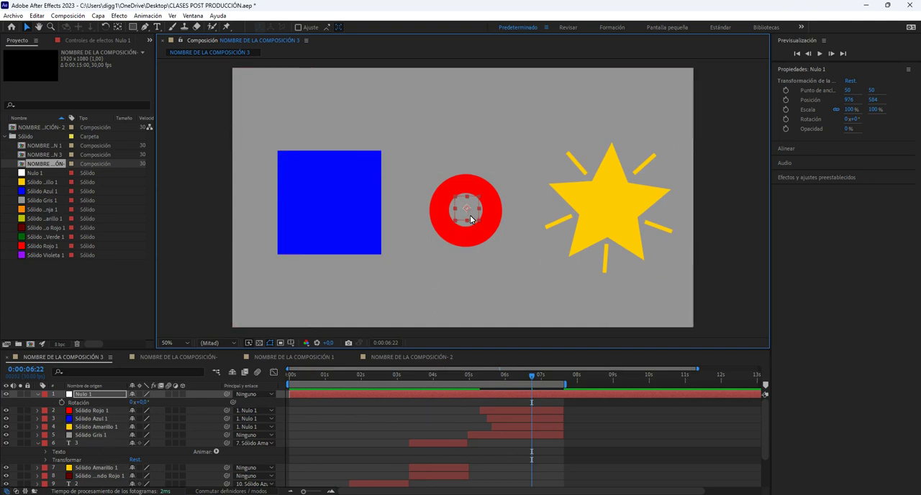
pyautogui.moveTo(472, 219); pyautogui.dragTo(453, 208)
# Trim the start of the Sólido Gris 1 background layer to 0:00:05:00, where text layer 3 ends.
pyautogui.moveTo(531, 375); pyautogui.dragTo(469, 377)
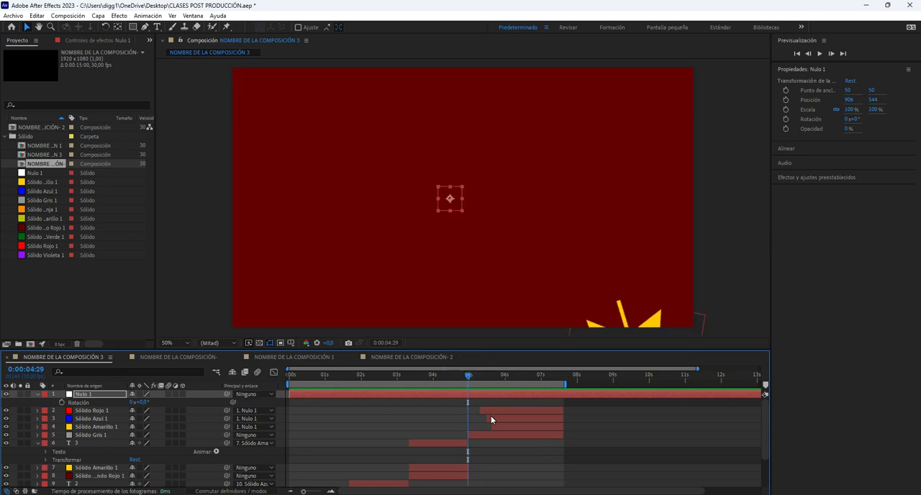
pyautogui.hotkey('ctrl', 'Right')
pyautogui.hotkey('ctrl', 'Left')
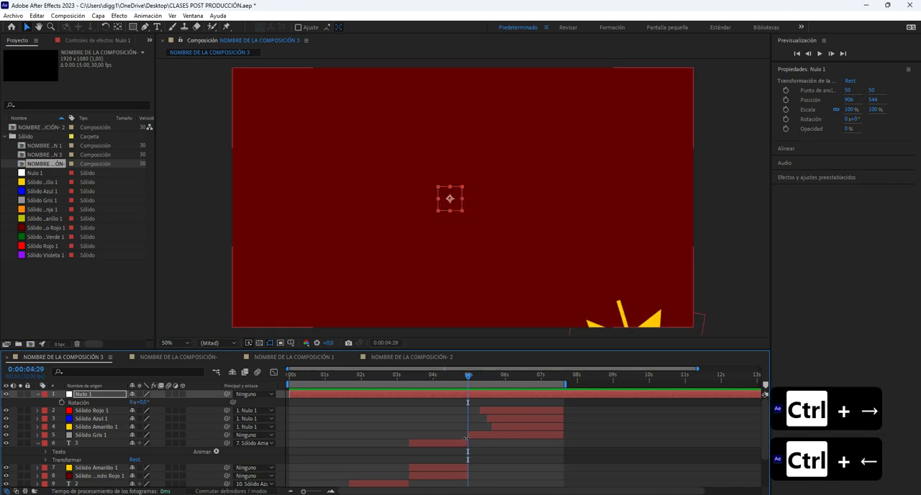
pyautogui.scroll(5, 470, 426)
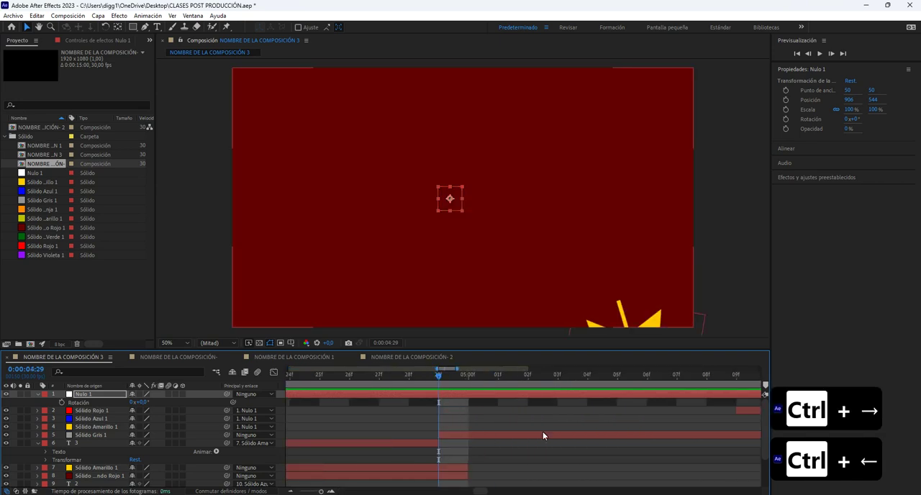
pyautogui.click(447, 443)
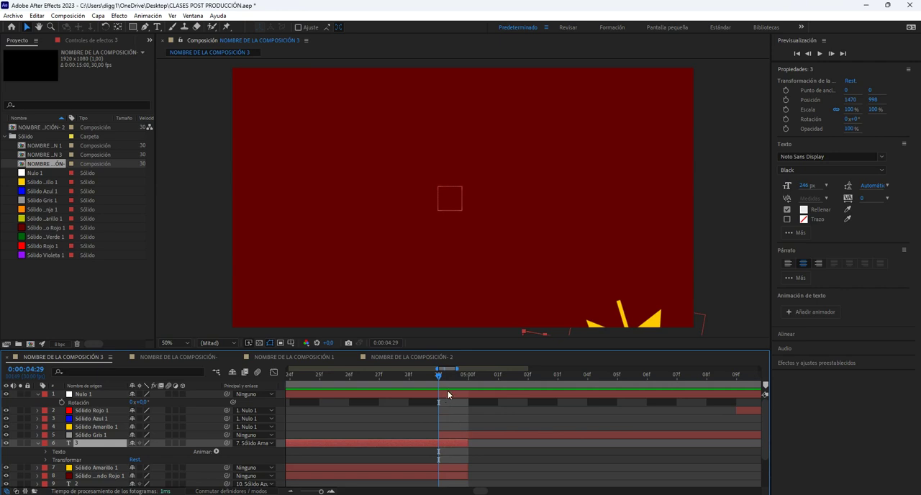
pyautogui.click(465, 435)
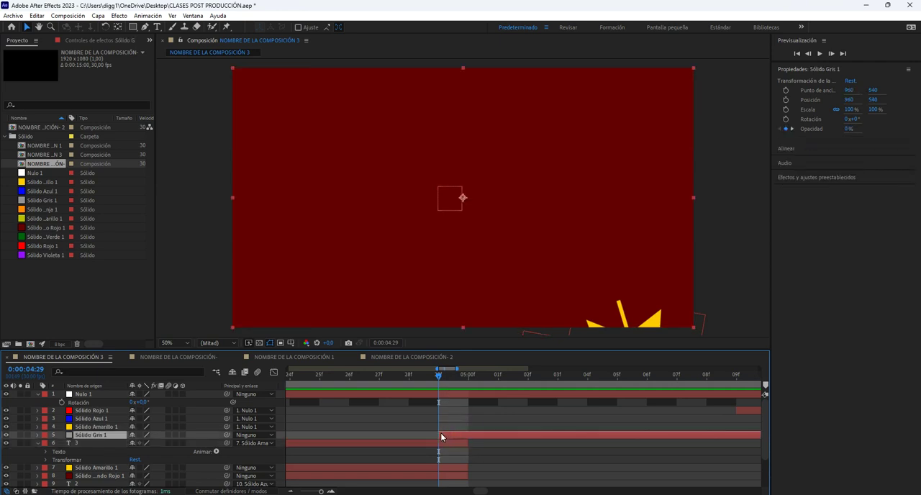
pyautogui.moveTo(440, 433); pyautogui.dragTo(479, 433)
pyautogui.click(482, 437)
# Shift Sólido Gris 1's opacity keyframes one frame later, placing the first at 0:00:05:00.
pyautogui.press('t')
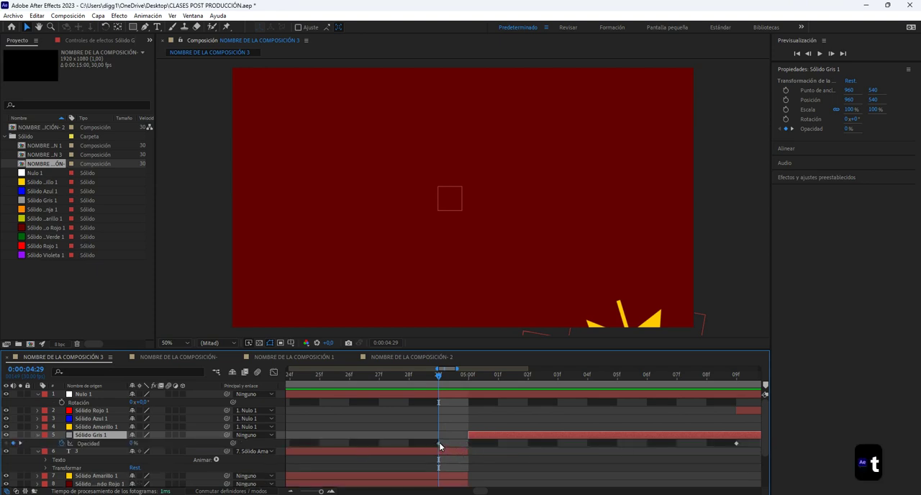
pyautogui.click(438, 443)
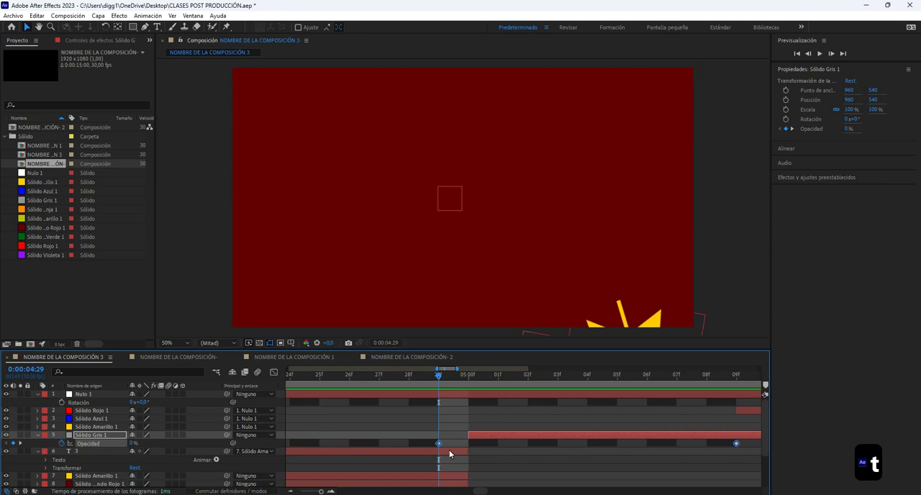
pyautogui.moveTo(439, 443); pyautogui.dragTo(466, 444)
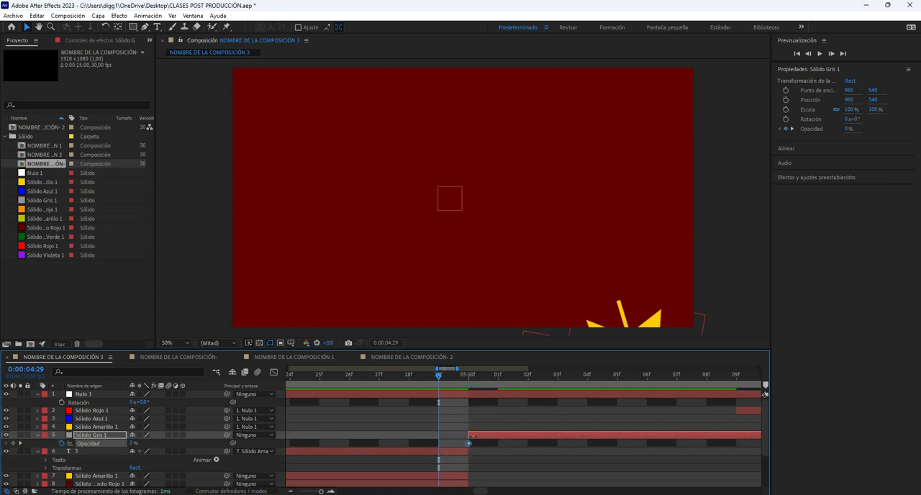
pyautogui.scroll(-5, 467, 444)
pyautogui.click(482, 476)
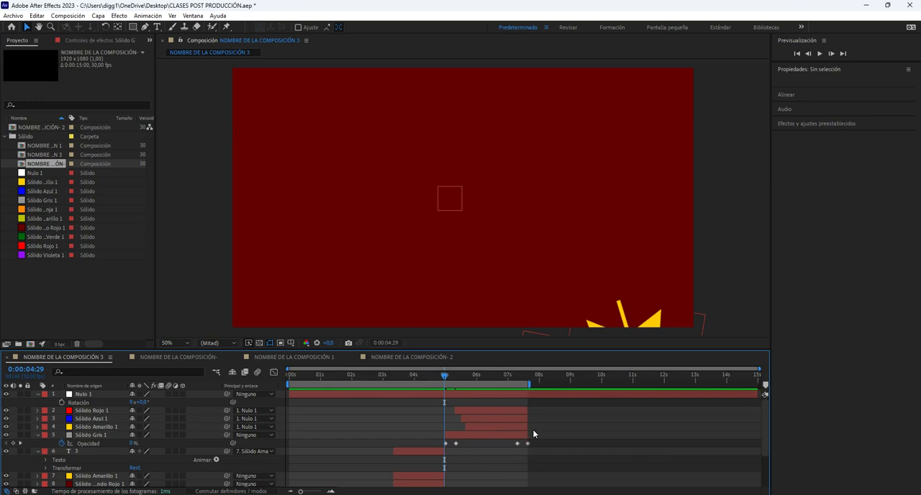
# Split the Nulo 1 layer at 0:00:05:00, aligned with the start of Sólido Gris 1.
pyautogui.scroll(5, 535, 440)
pyautogui.scroll(-5, 328, 447)
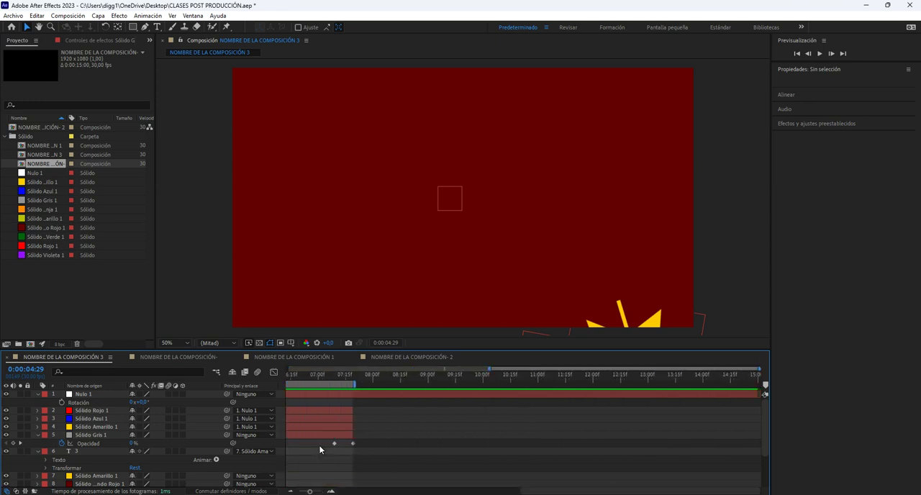
pyautogui.scroll(-2, 341, 429)
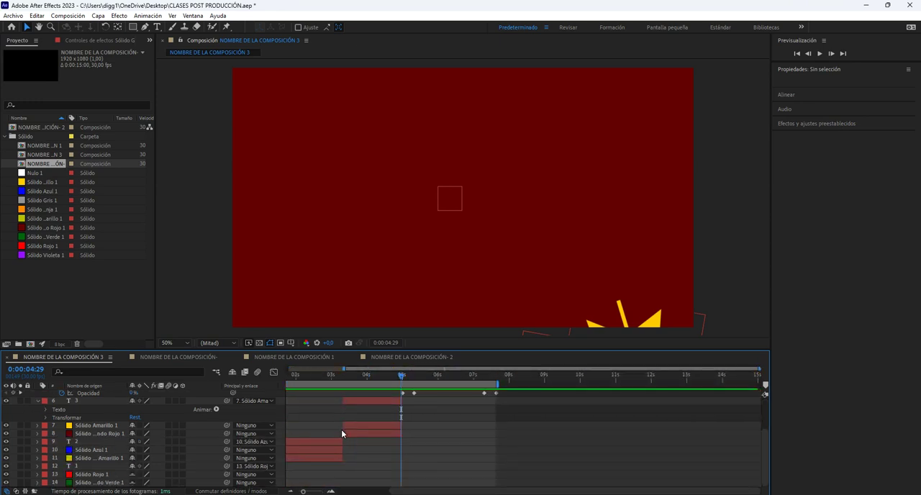
pyautogui.scroll(2, 342, 429)
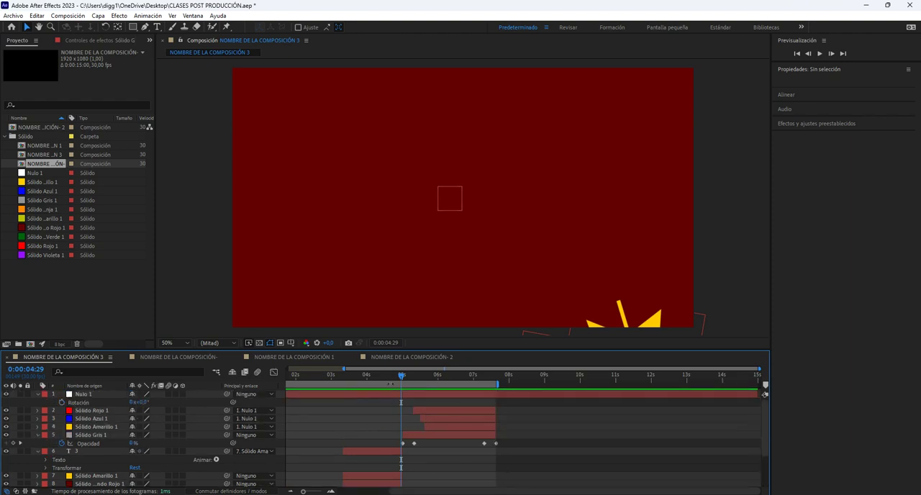
pyautogui.moveTo(389, 378); pyautogui.dragTo(403, 409)
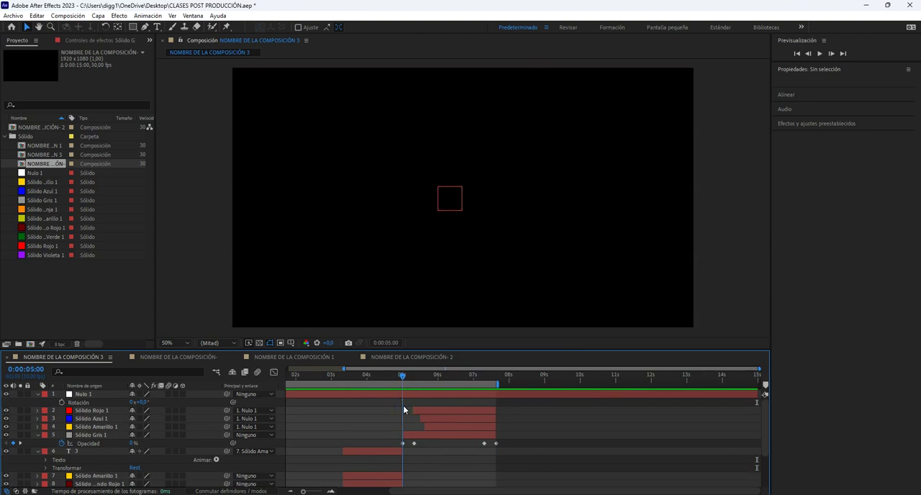
pyautogui.press('super')
pyautogui.press('super')
pyautogui.scroll(1, 424, 417)
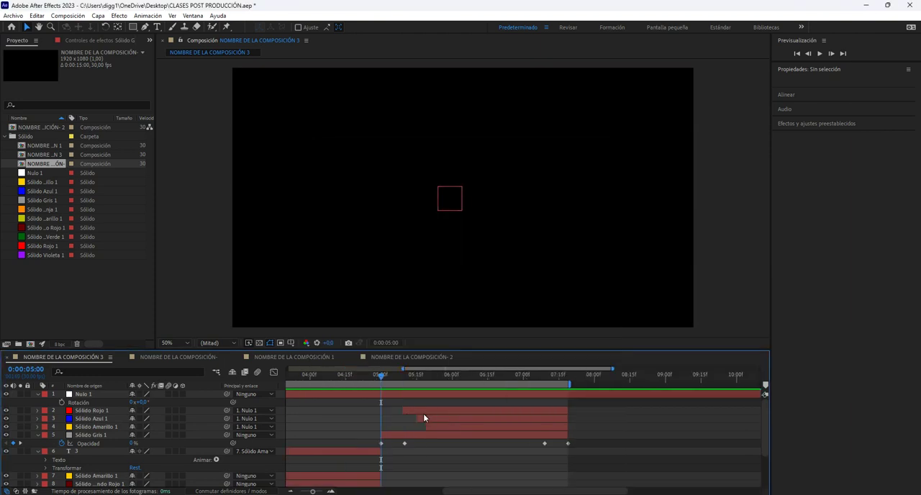
pyautogui.scroll(4, 343, 425)
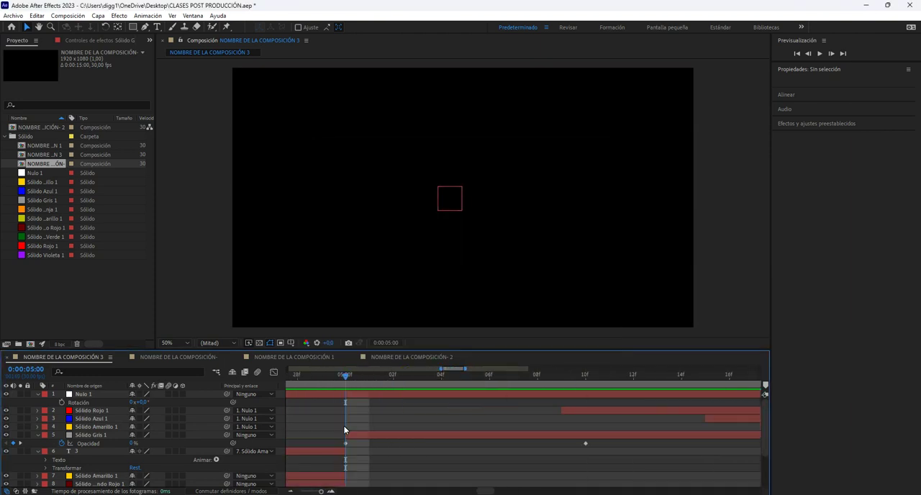
pyautogui.hscroll(-2, 344, 429)
pyautogui.click(423, 395)
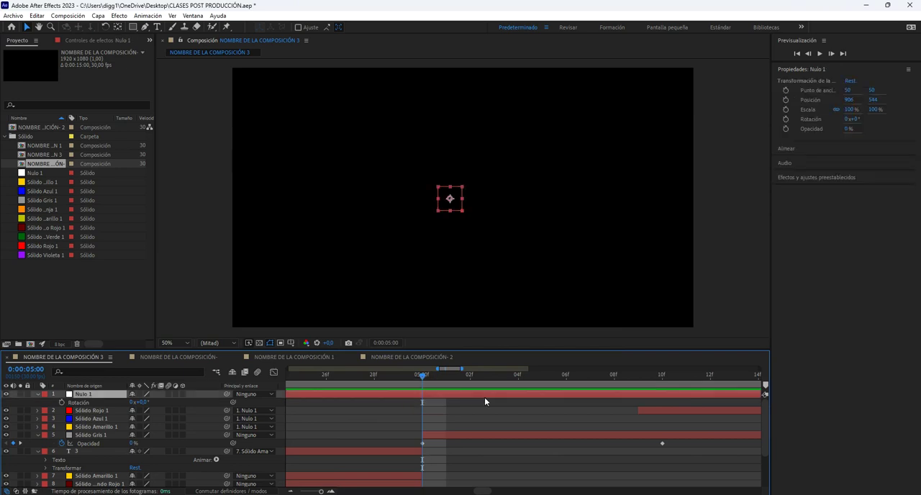
pyautogui.hotkey('ctrl', 'shift', 'd')
# Compare the two halves of Nulo 1 and delete the one before 0:00:05:00.
pyautogui.click(404, 403)
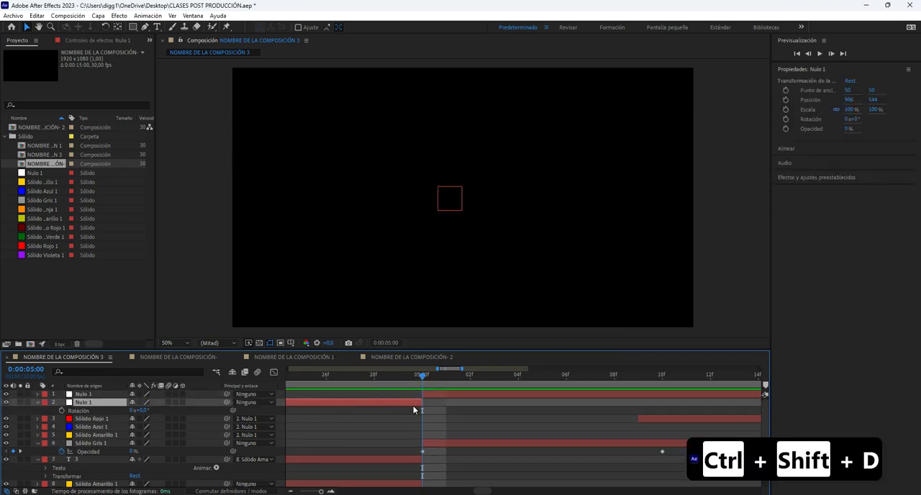
pyautogui.click(298, 395)
pyautogui.click(461, 394)
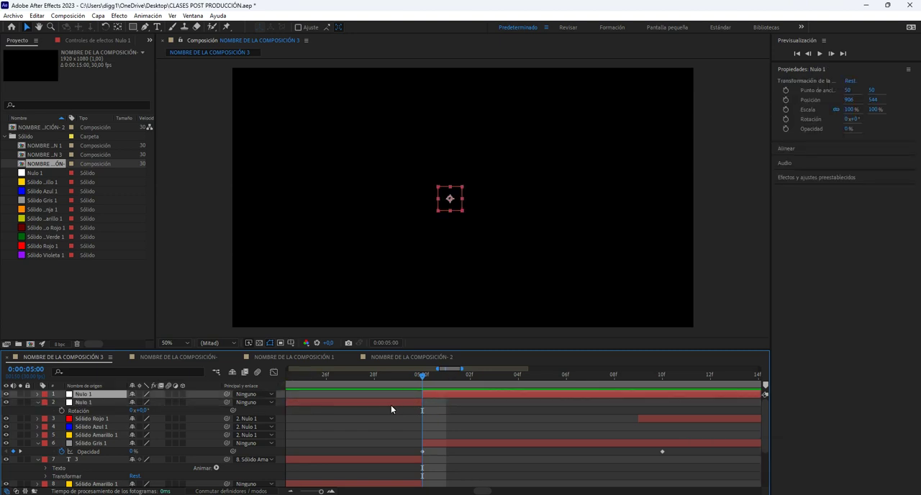
pyautogui.click(391, 404)
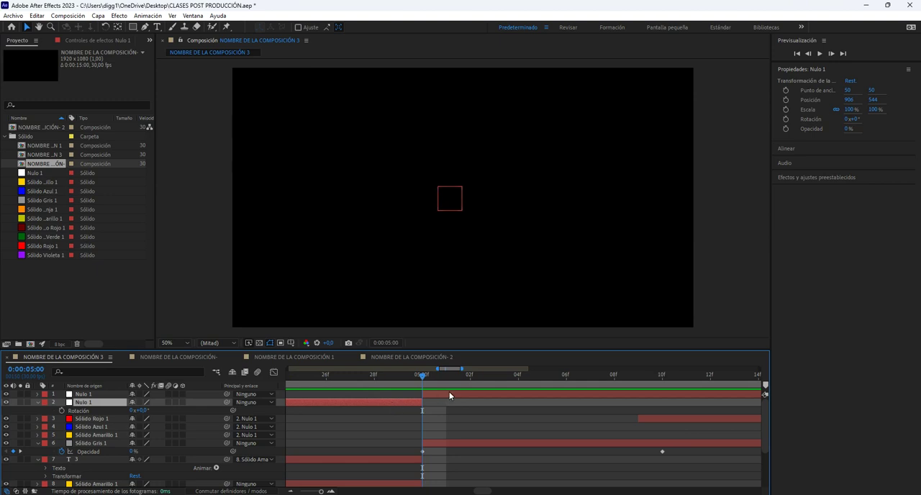
pyautogui.click(449, 393)
pyautogui.click(373, 402)
pyautogui.press('BackSpace')
# Split Nulo 1 at 0:00:07:19, where the shape layers end, and delete the part after it.
pyautogui.scroll(-5, 437, 406)
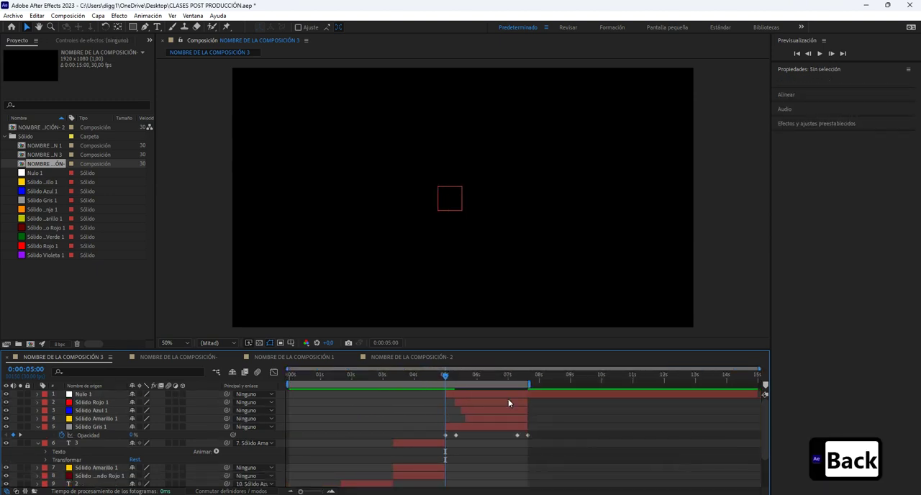
pyautogui.click(527, 374)
pyautogui.click(521, 395)
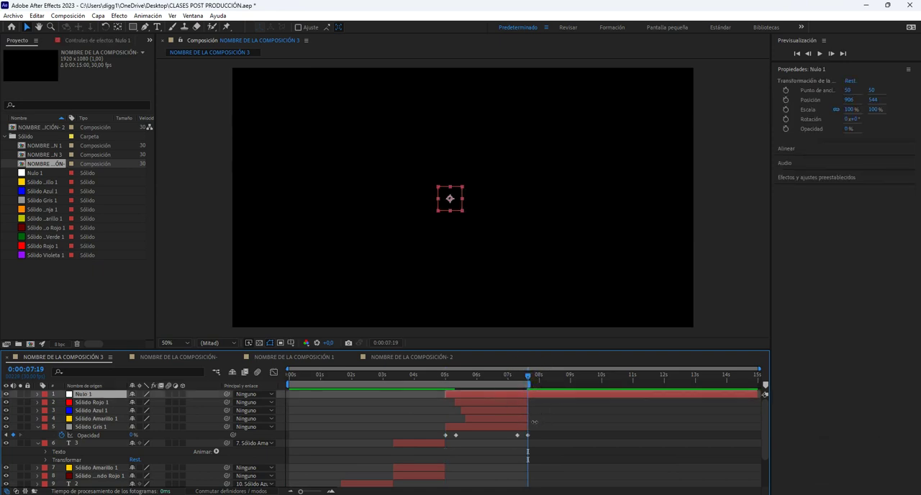
pyautogui.scroll(4, 530, 422)
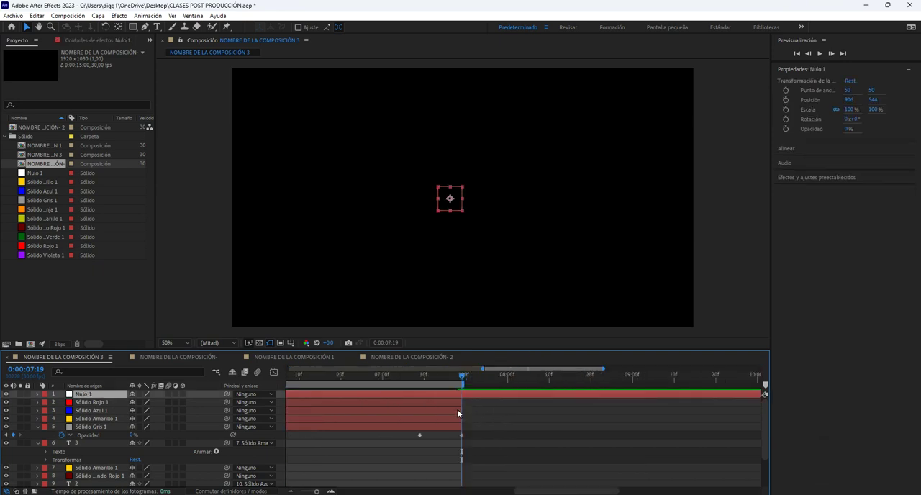
pyautogui.scroll(-4, 457, 409)
pyautogui.hotkey('ctrl', 'shift', 'd')
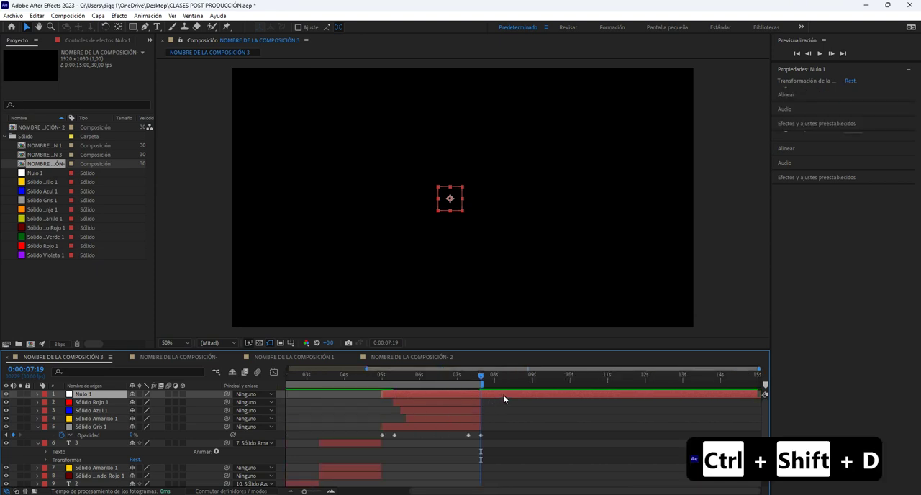
pyautogui.press('Delete')
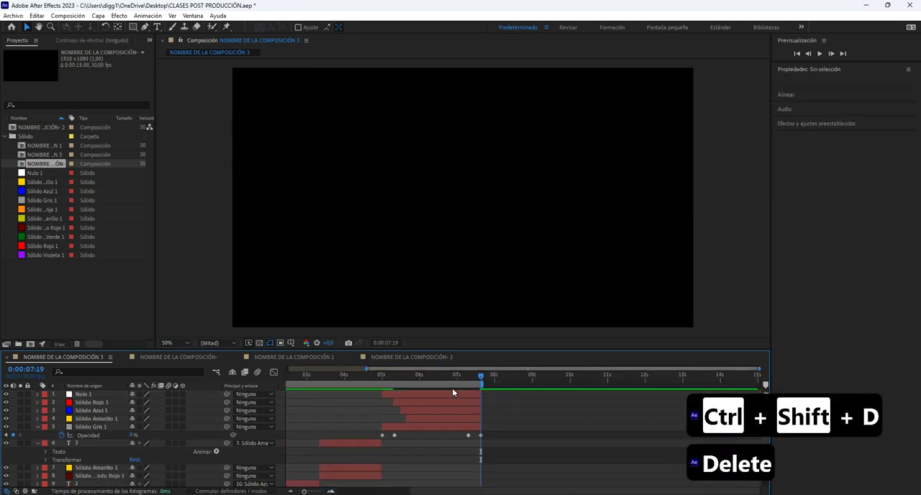
# Preview the whole composition from 0:00:00:00.
pyautogui.moveTo(473, 378); pyautogui.dragTo(55, 400)
pyautogui.press('space')
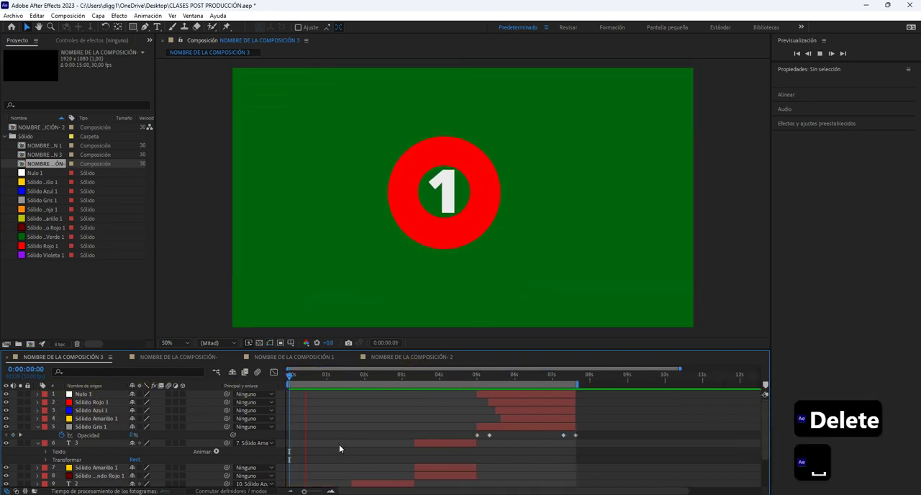